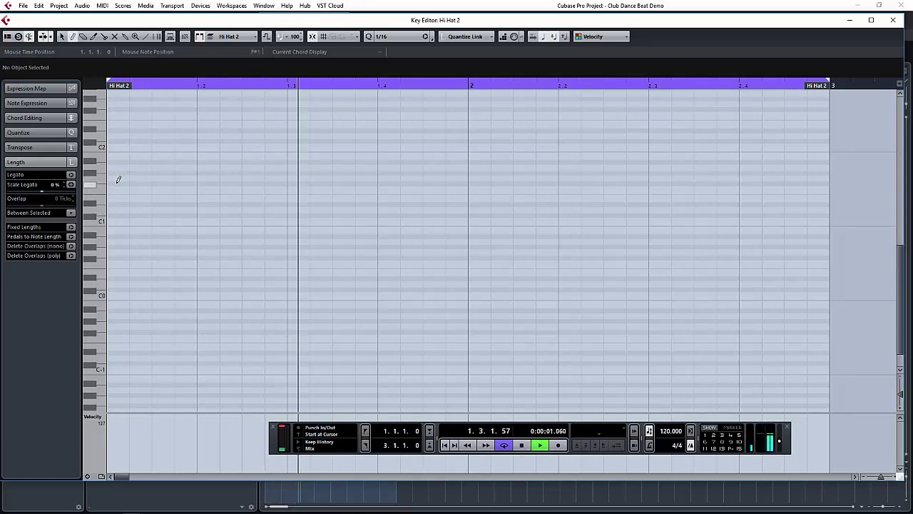
Draw sixteenth F#1 notes in bar 1 at 1.1.1, 1.1.3, 1.1.4, 1.2.1, 1.2.3, 1.3.1, 1.3.3, 1.3.4 and 1.4.3
{"action": "left_click", "coordinate": [119, 183]}
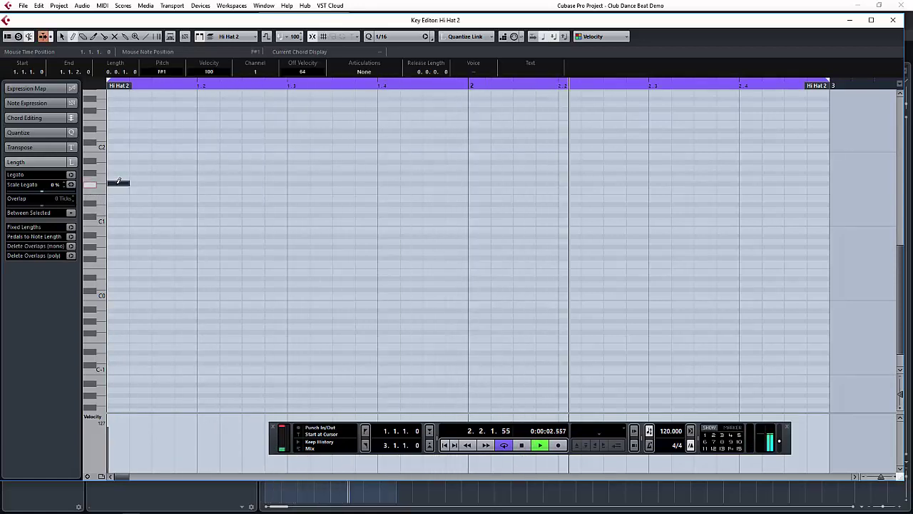
{"action": "left_click", "coordinate": [170, 183]}
{"action": "left_click", "coordinate": [178, 183]}
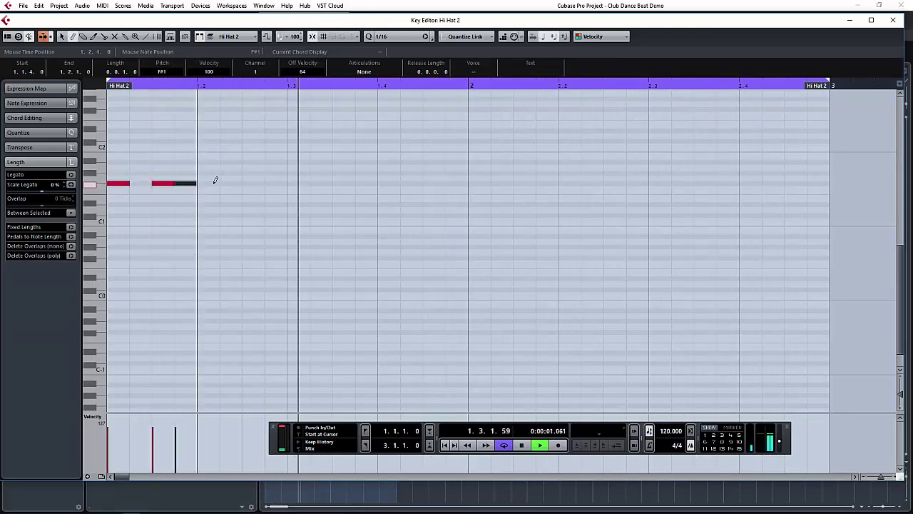
{"action": "left_click_drag", "start_coordinate": [215, 179], "coordinate": [256, 179]}
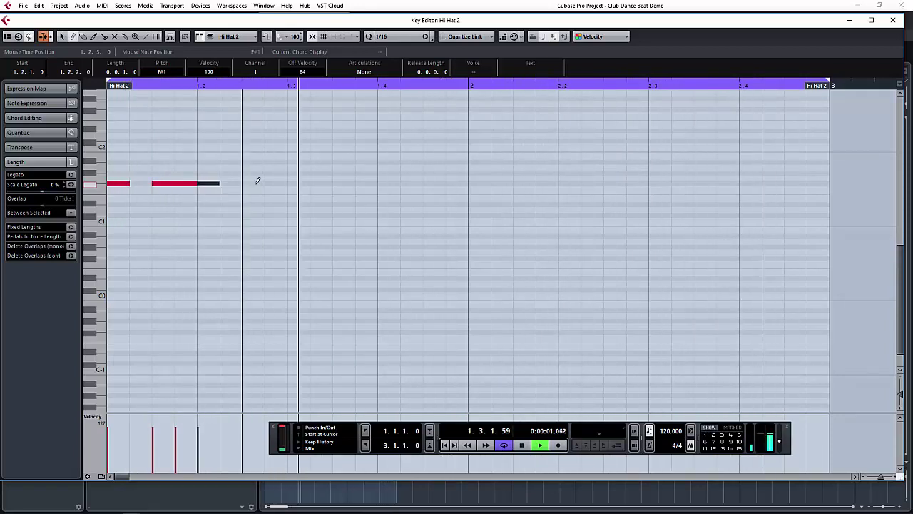
{"action": "left_click", "coordinate": [257, 183]}
{"action": "left_click", "coordinate": [294, 182]}
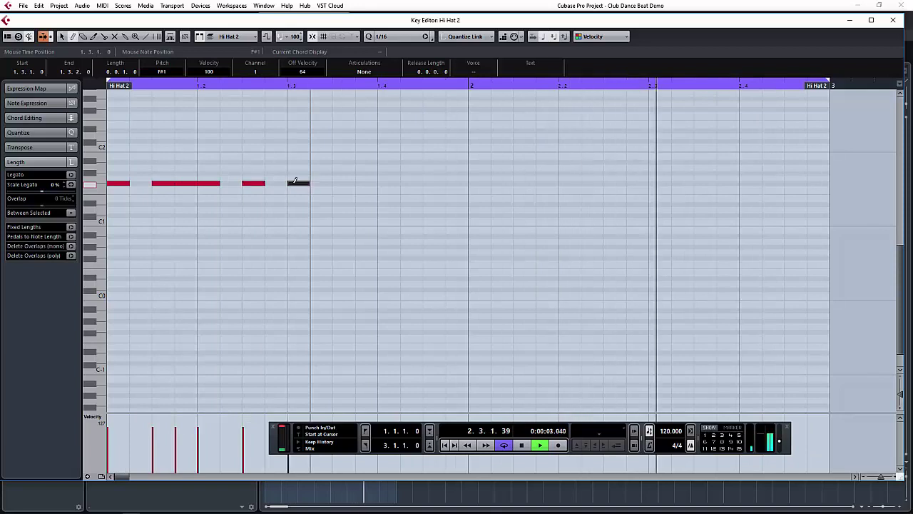
{"action": "left_click", "coordinate": [347, 182]}
{"action": "left_click", "coordinate": [366, 182]}
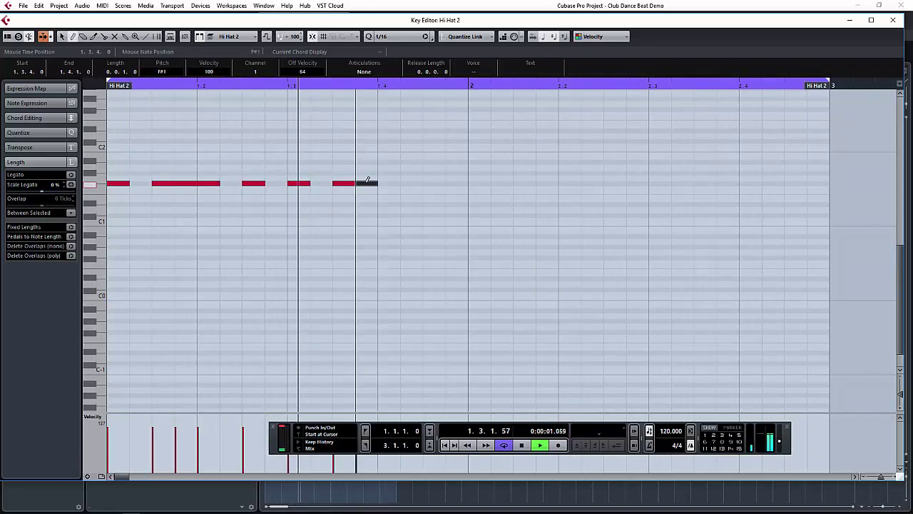
{"action": "left_click", "coordinate": [433, 183]}
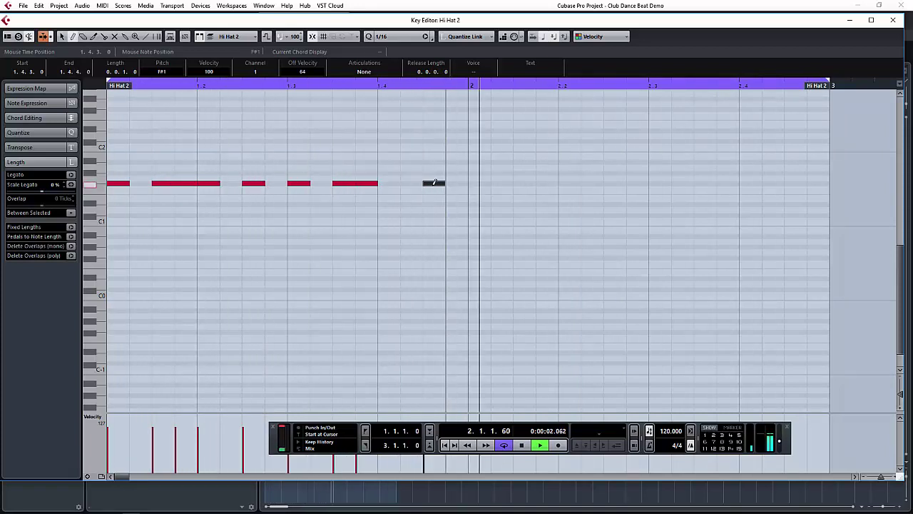
Draw sixteenth F#1 notes in bar 2 at 2.1.1, 2.1.3, 2.1.4, 2.2.2 and 2.2.4
{"action": "left_click", "coordinate": [479, 183]}
{"action": "left_click", "coordinate": [524, 184]}
{"action": "left_click", "coordinate": [547, 184]}
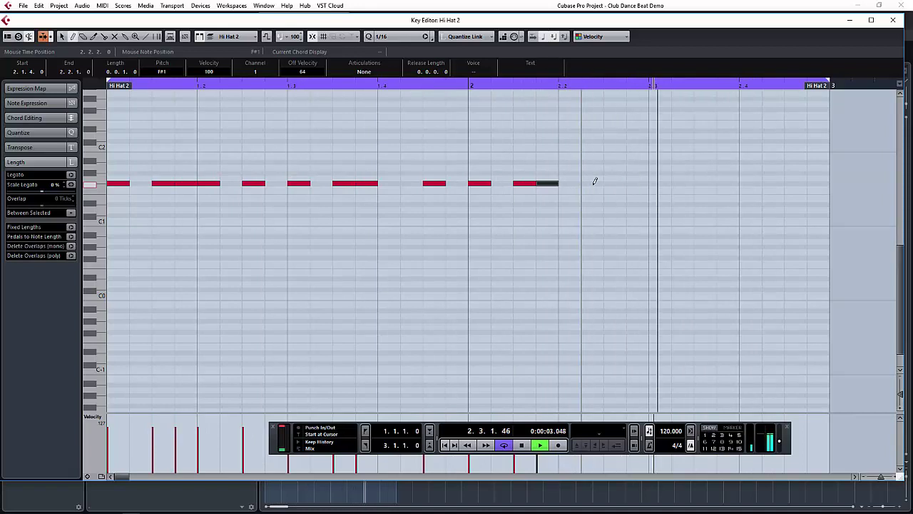
{"action": "left_click", "coordinate": [595, 183]}
{"action": "left_click", "coordinate": [638, 183]}
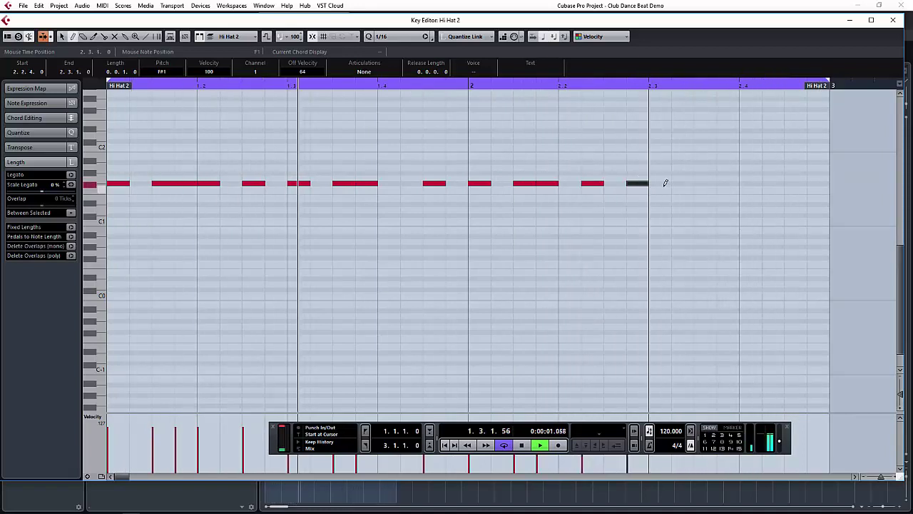
Add a sixteenth note at 2.3.1 and transpose it to F#1, in line with the other hi-hat notes
{"action": "left_click", "coordinate": [660, 188]}
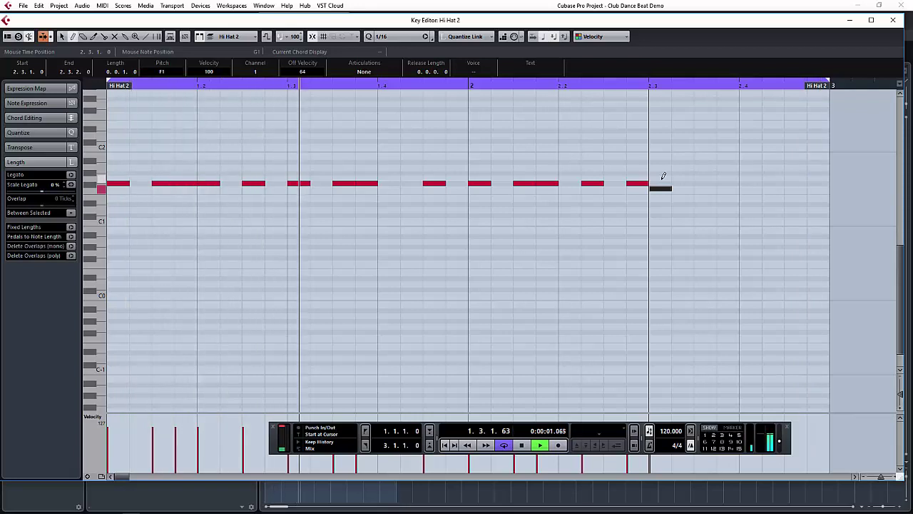
{"action": "key", "text": "Up"}
{"action": "key", "text": "Up"}
{"action": "key", "text": "Up"}
{"action": "key", "text": "Up"}
{"action": "key", "text": "Up"}
{"action": "key", "text": "Up"}
{"action": "key", "text": "Up"}
{"action": "key", "text": "Down"}
{"action": "key", "text": "Down"}
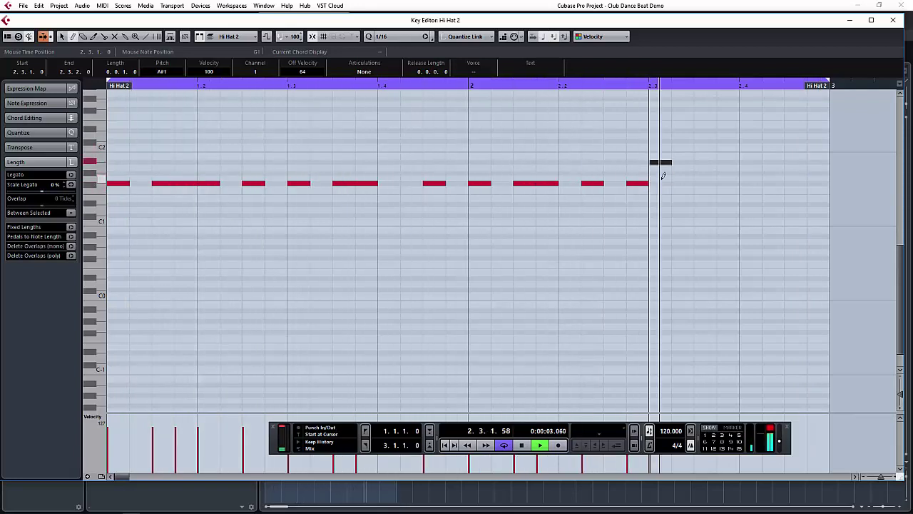
{"action": "key", "text": "Down"}
{"action": "key", "text": "Down"}
{"action": "key", "text": "Down"}
{"action": "key", "text": "Down"}
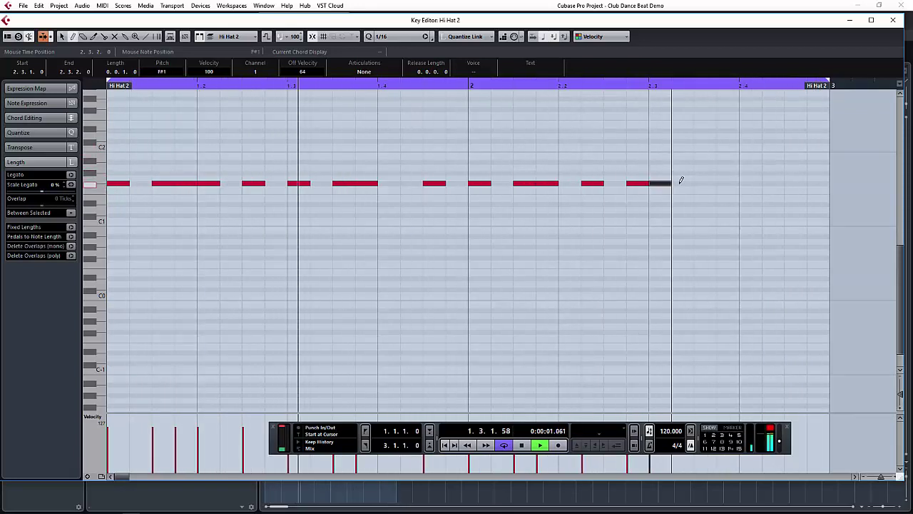
Add sixteenth F#1 notes at 2.3.3, 2.3.4, 2.4.2 and 2.4.4
{"action": "key", "text": "ctrl+Right"}
{"action": "key", "text": "ctrl+Right"}
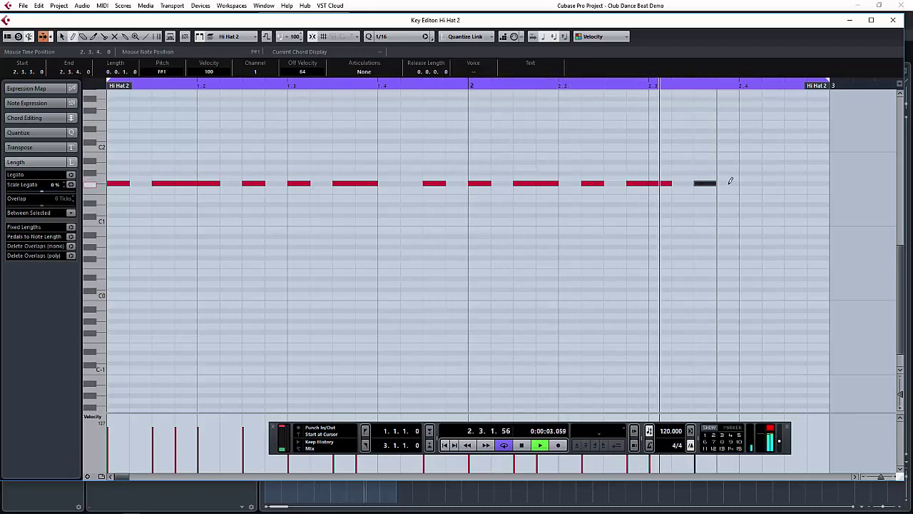
{"action": "key", "text": "ctrl+Right"}
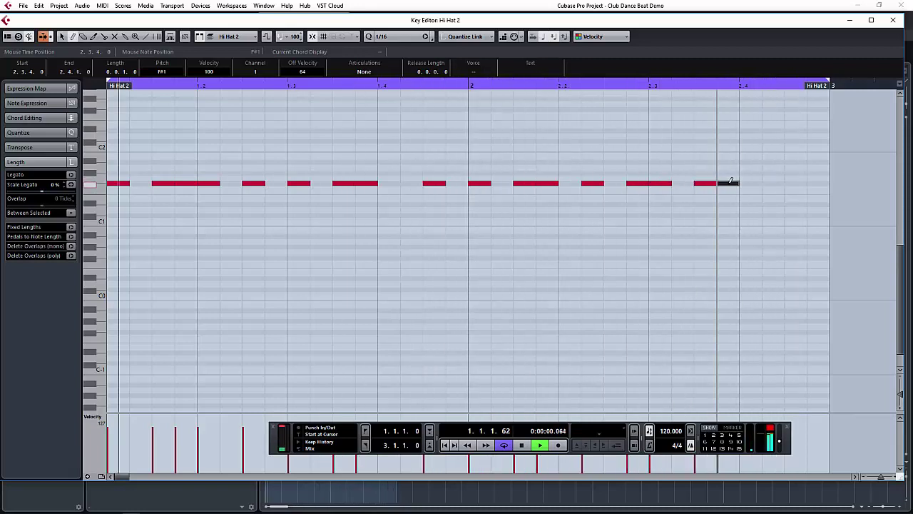
{"action": "left_click", "coordinate": [781, 181]}
{"action": "left_click", "coordinate": [818, 181]}
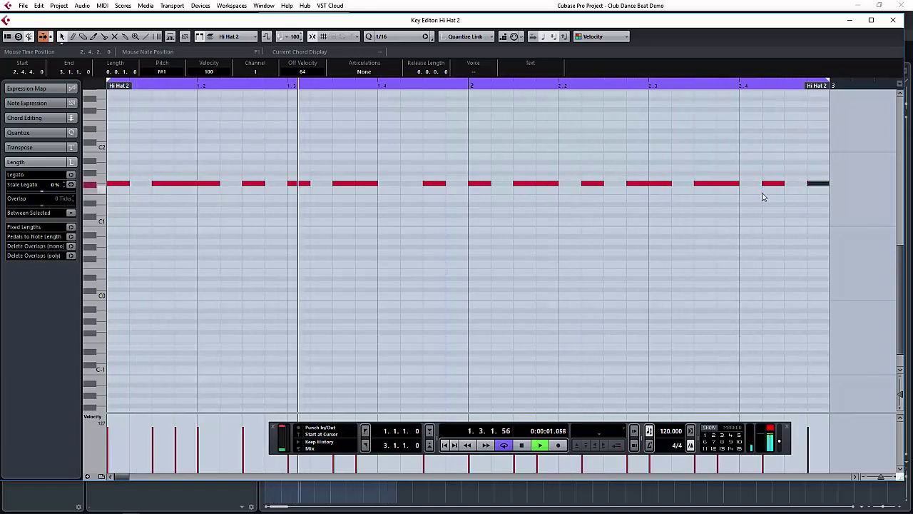
Shift the F#1 note at 2.4.2 to 2.4.1, add another at 2.4.3, and close the Key Editor
{"action": "left_click_drag", "start_coordinate": [776, 186], "coordinate": [754, 185]}
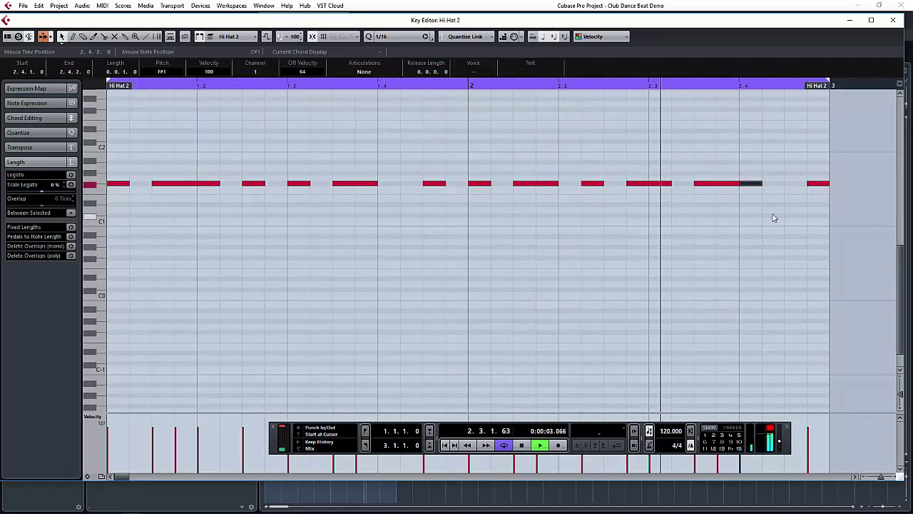
{"action": "right_click", "coordinate": [776, 212]}
{"action": "left_click", "coordinate": [781, 210]}
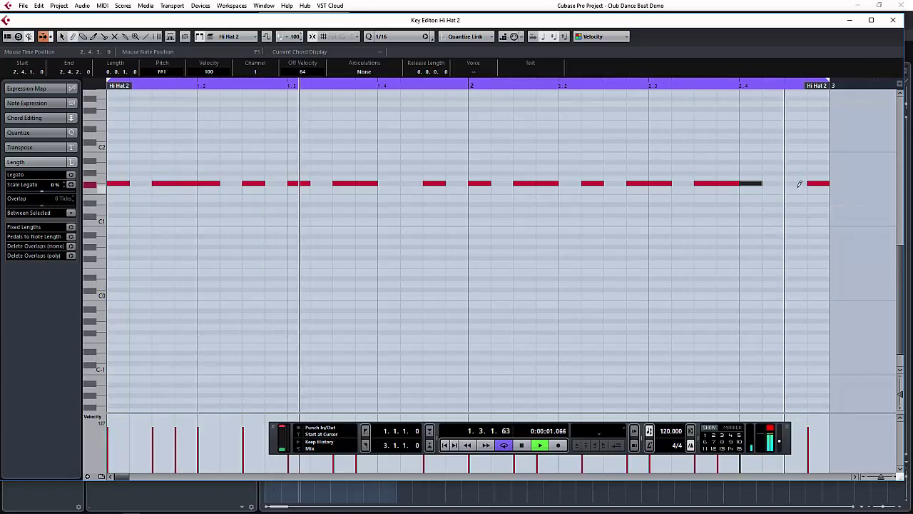
{"action": "left_click", "coordinate": [798, 183]}
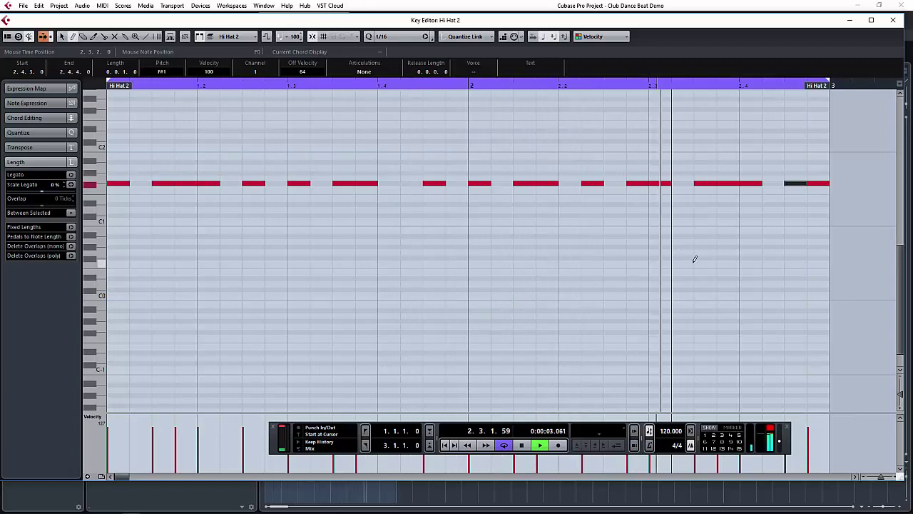
{"action": "left_click", "coordinate": [893, 21]}
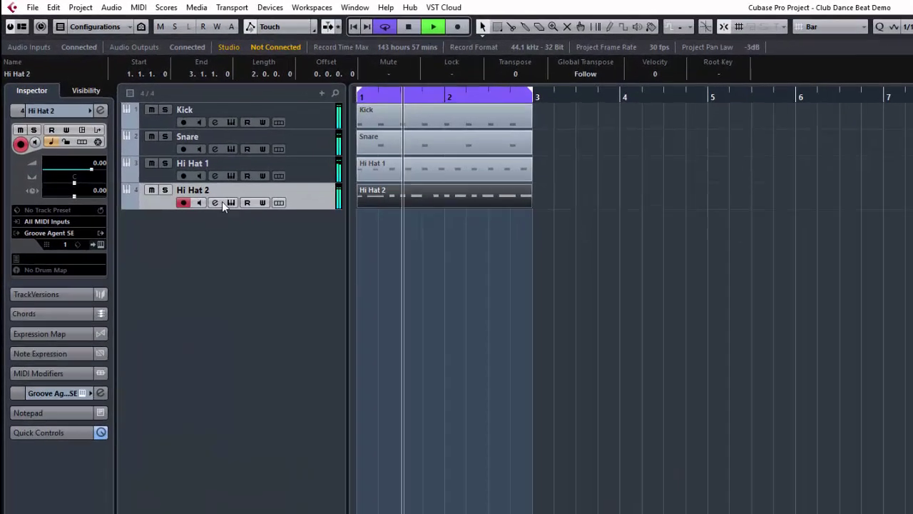
Solo the Kick, Snare, Hi Hat 1 and Hi Hat 2 tracks in turn, and deactivate all solo states
{"action": "left_click", "coordinate": [165, 109]}
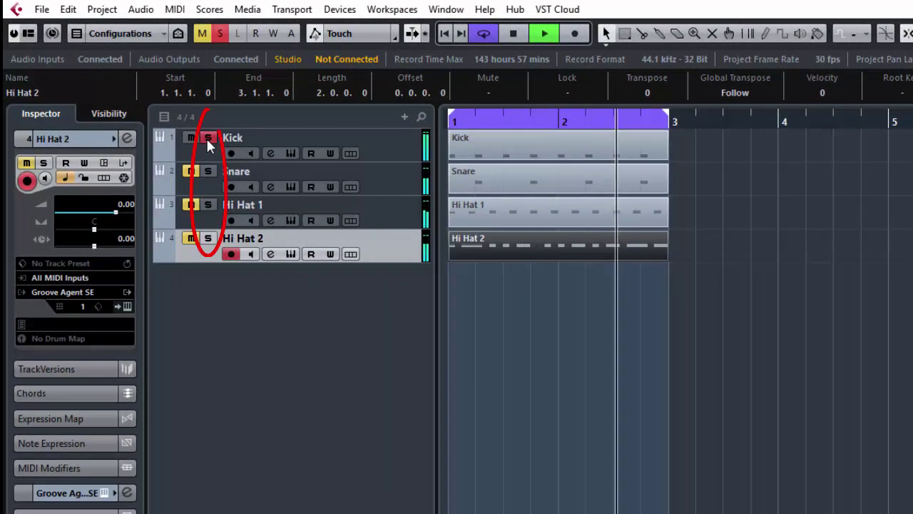
{"action": "left_click", "coordinate": [207, 171]}
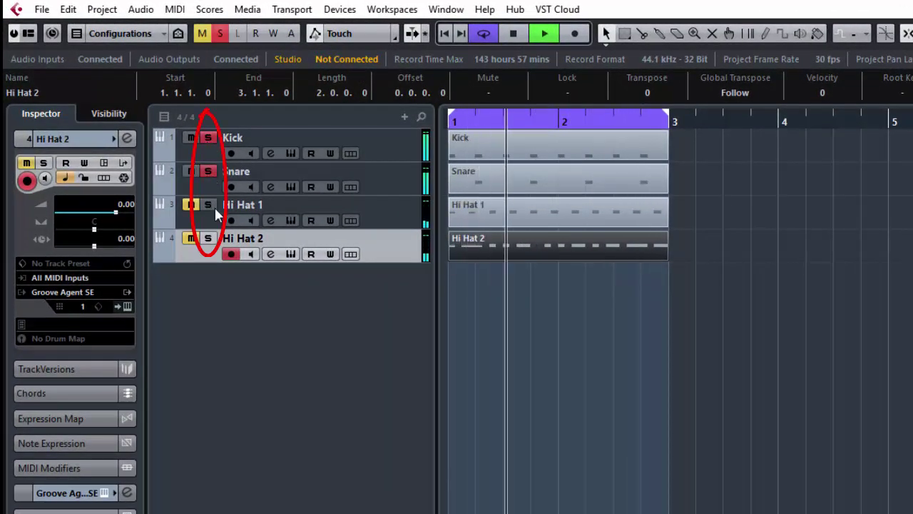
{"action": "left_click", "coordinate": [208, 205]}
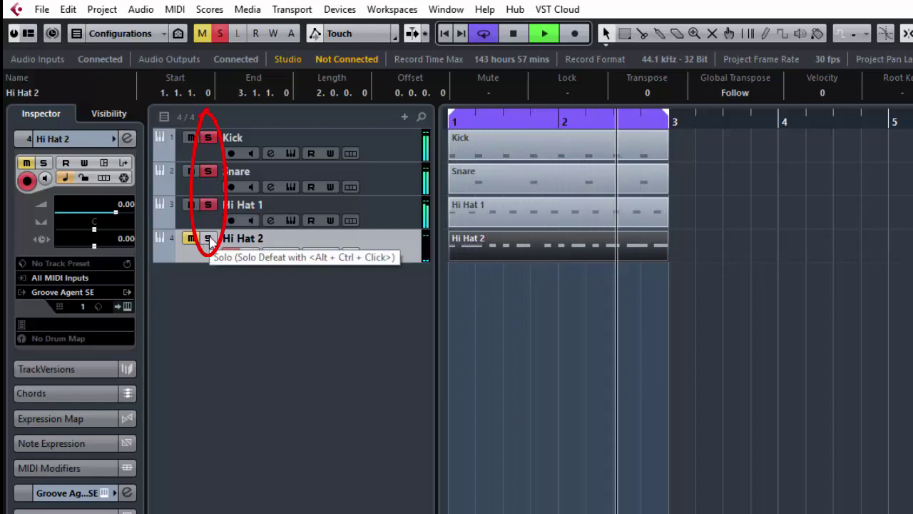
{"action": "left_click", "coordinate": [207, 238]}
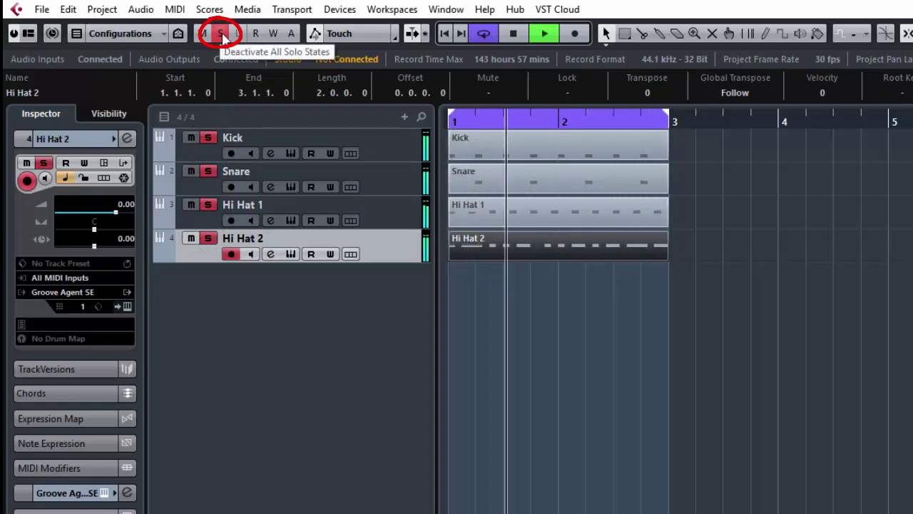
{"action": "left_click", "coordinate": [222, 33]}
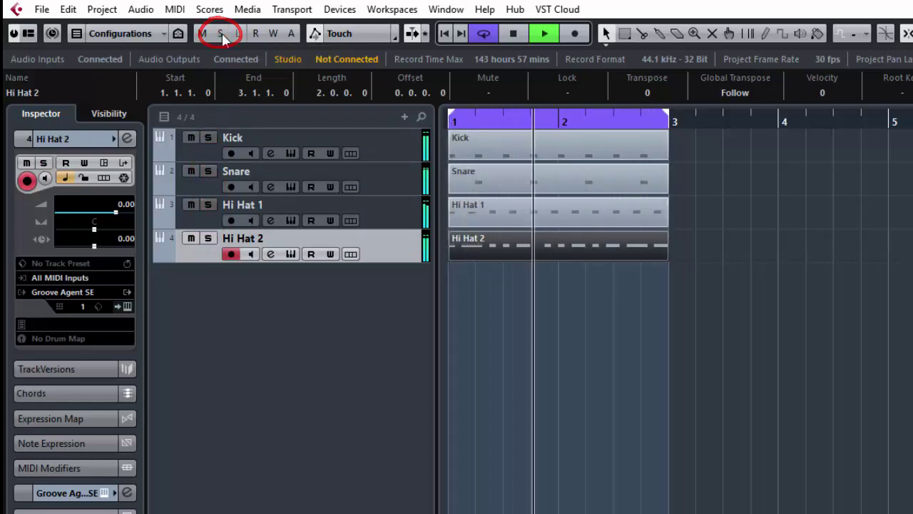
Mute the Kick, Snare, Hi Hat 1 and Hi Hat 2 tracks in turn, and deactivate all mute states
{"action": "left_click", "coordinate": [191, 139]}
{"action": "left_click", "coordinate": [192, 171]}
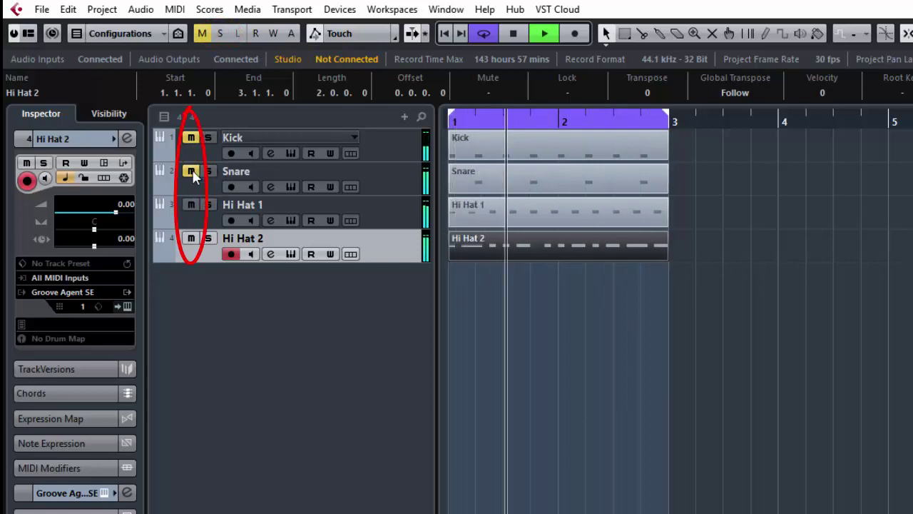
{"action": "left_click", "coordinate": [190, 204]}
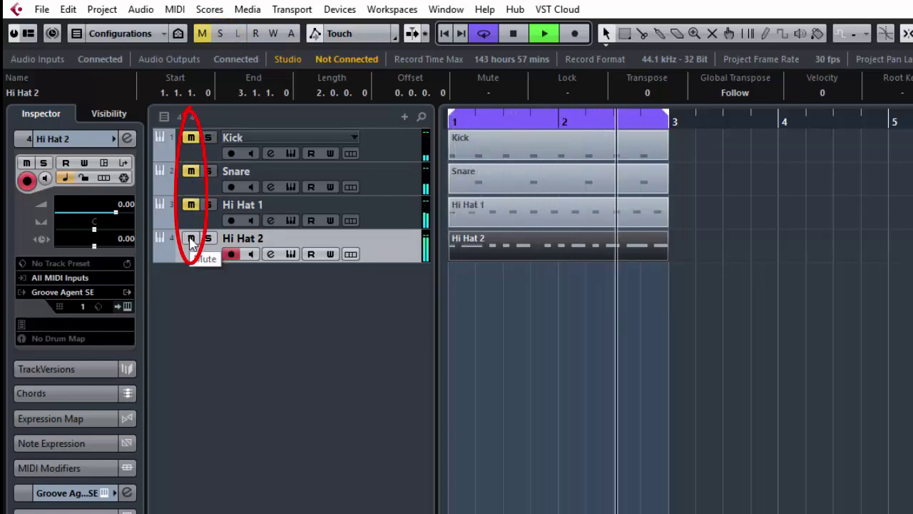
{"action": "left_click", "coordinate": [191, 239]}
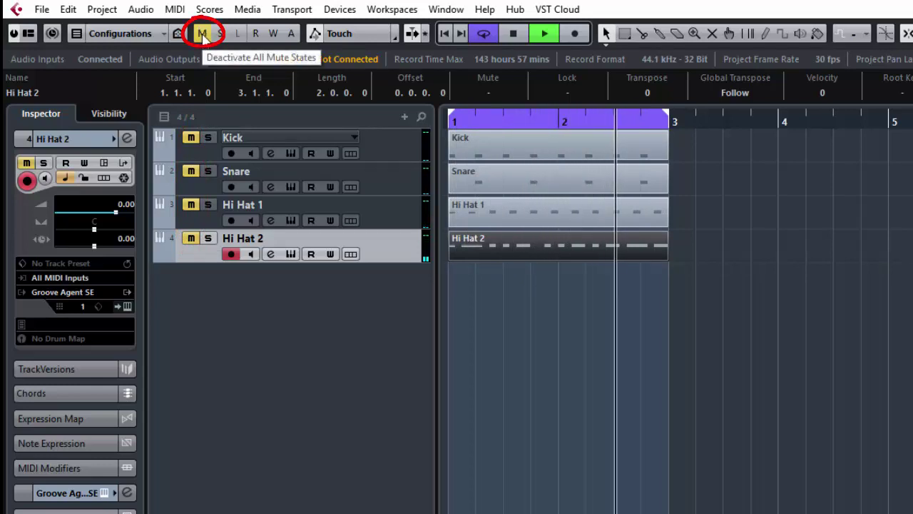
{"action": "left_click", "coordinate": [202, 35]}
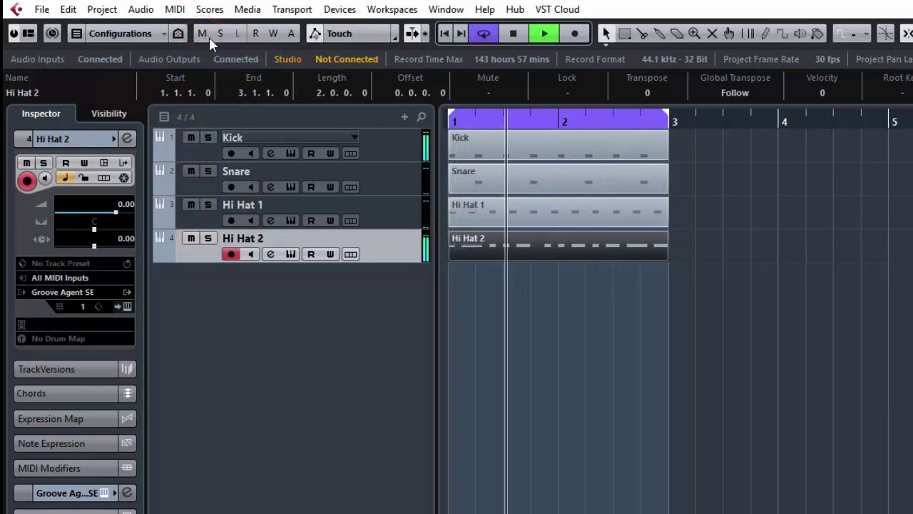
Mute the Snare and Kick to listen to the two hi-hat tracks alone, and unmute both
{"action": "left_click", "coordinate": [191, 171]}
{"action": "left_click", "coordinate": [190, 137]}
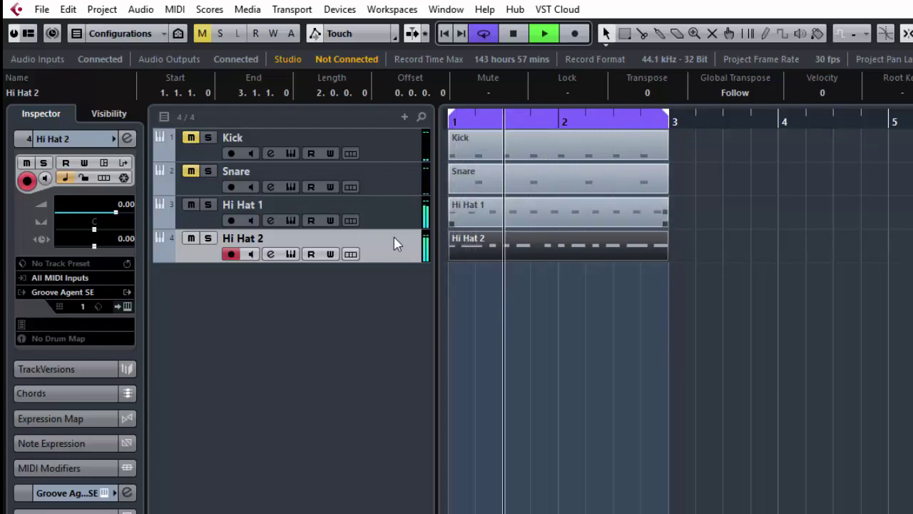
{"action": "left_click", "coordinate": [191, 171]}
{"action": "left_click", "coordinate": [190, 137]}
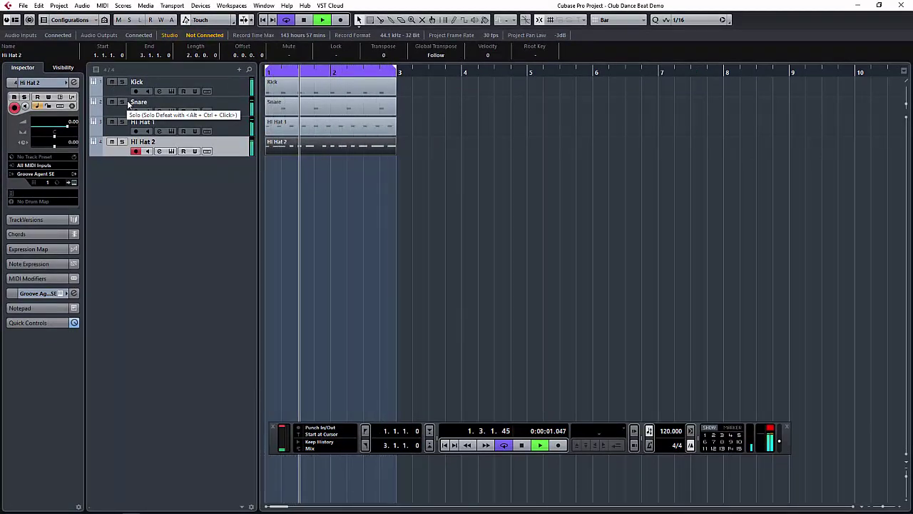
Stop playback and add one instrument track using Groove Agent SE, routed to Stereo Out, below Hi Hat 2
{"action": "key", "text": "space"}
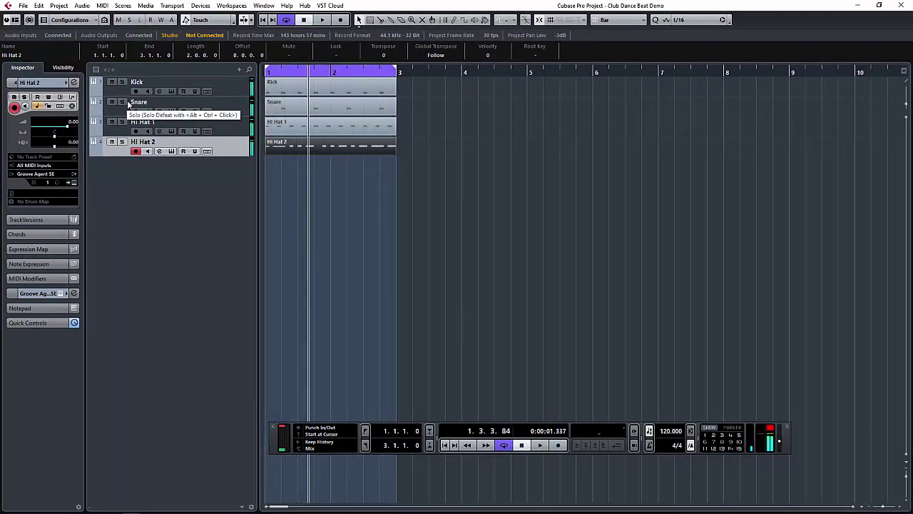
{"action": "right_click", "coordinate": [210, 166]}
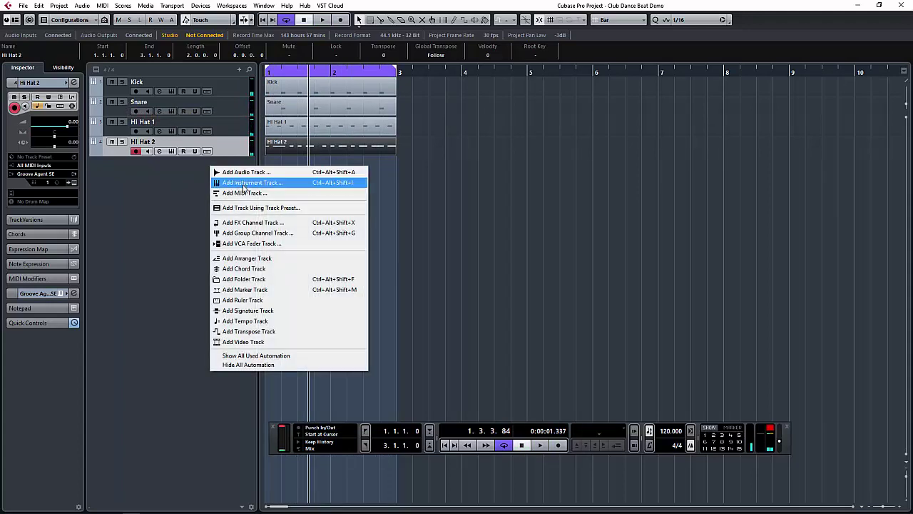
{"action": "left_click", "coordinate": [244, 184]}
{"action": "left_click", "coordinate": [494, 88]}
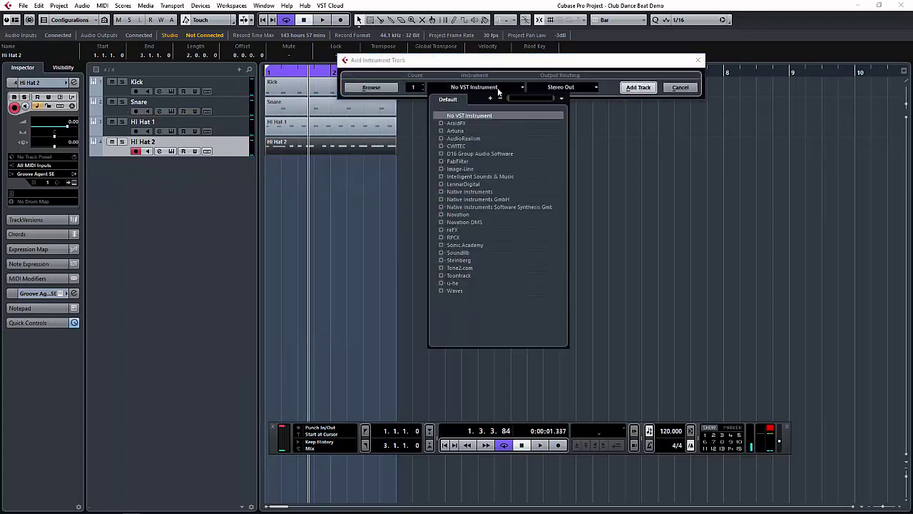
{"action": "type", "text": "groove"}
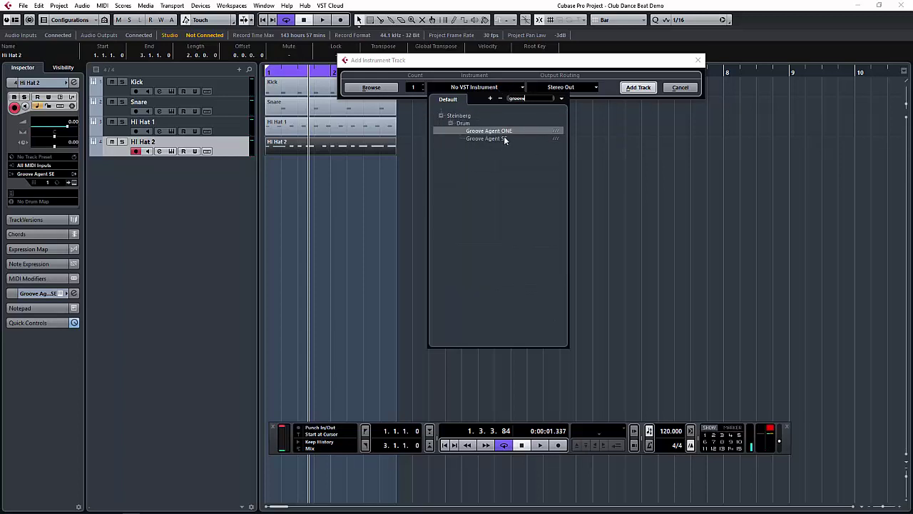
{"action": "left_click", "coordinate": [504, 139]}
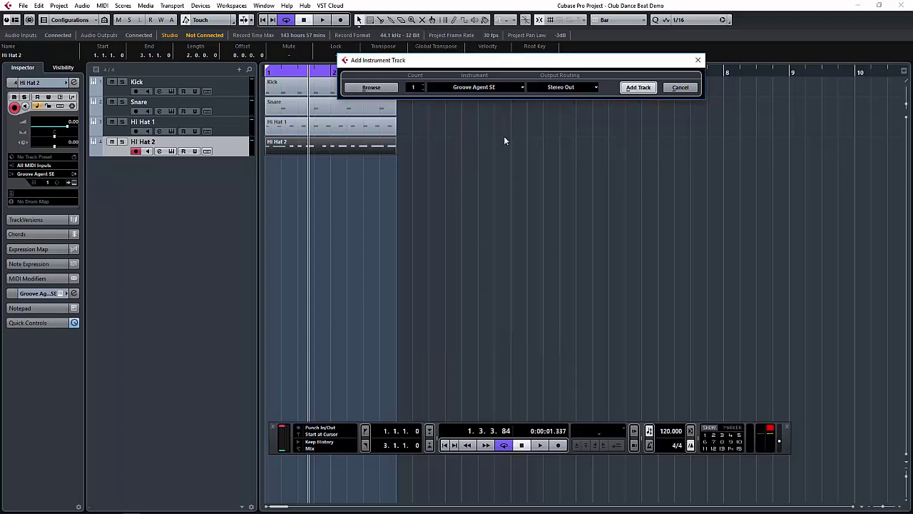
{"action": "left_click", "coordinate": [638, 88]}
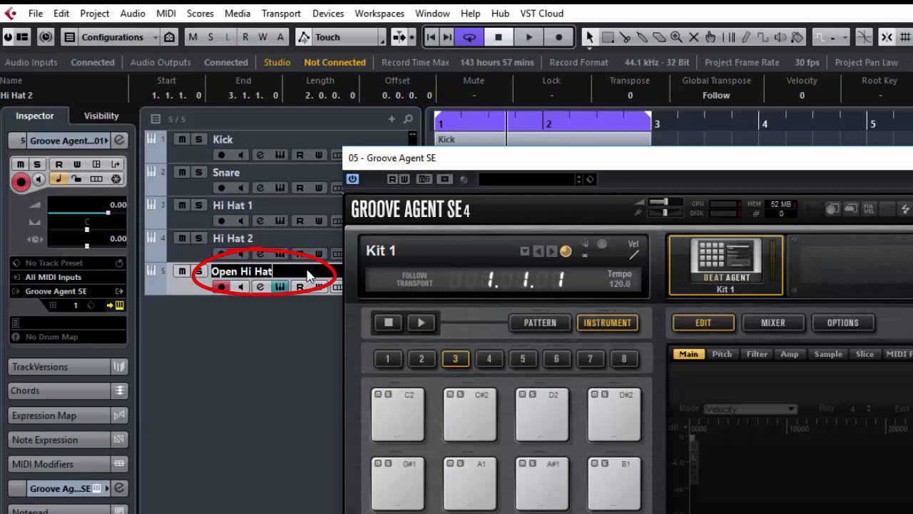
Name the new instrument track Open Hi Hat
{"action": "key", "text": "Return"}
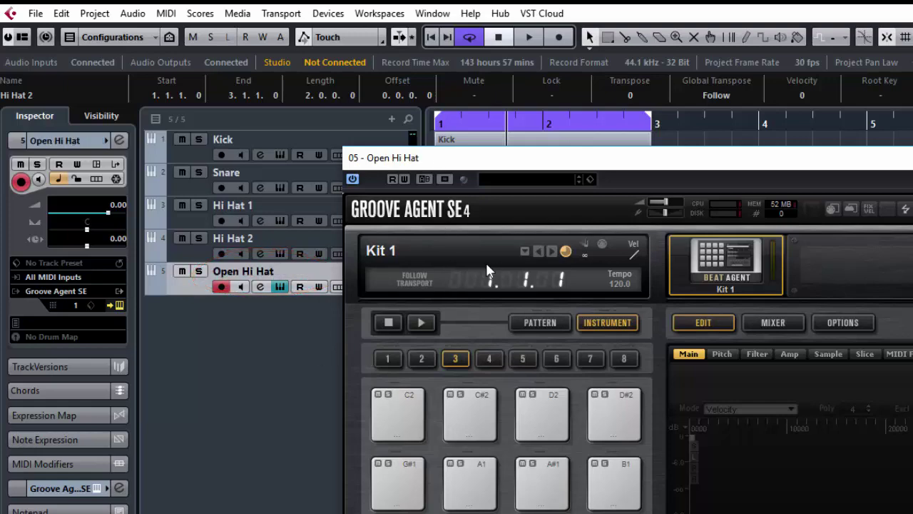
Search the Groove Agent SE kits for "house ki", load House Kit 01 and audition its Hi Hat Open pad
{"action": "left_click", "coordinate": [482, 492]}
{"action": "left_click", "coordinate": [434, 245]}
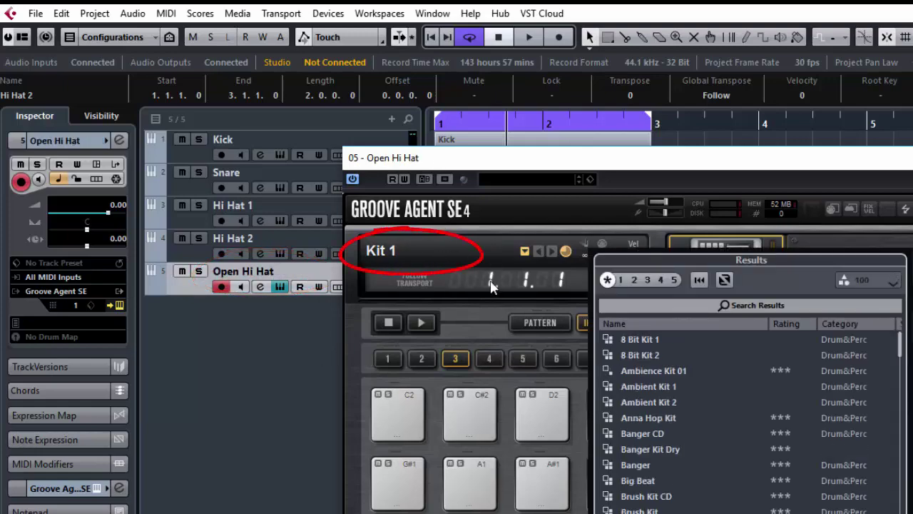
{"action": "scroll", "coordinate": [571, 288], "scroll_direction": "down", "scroll_amount": 8}
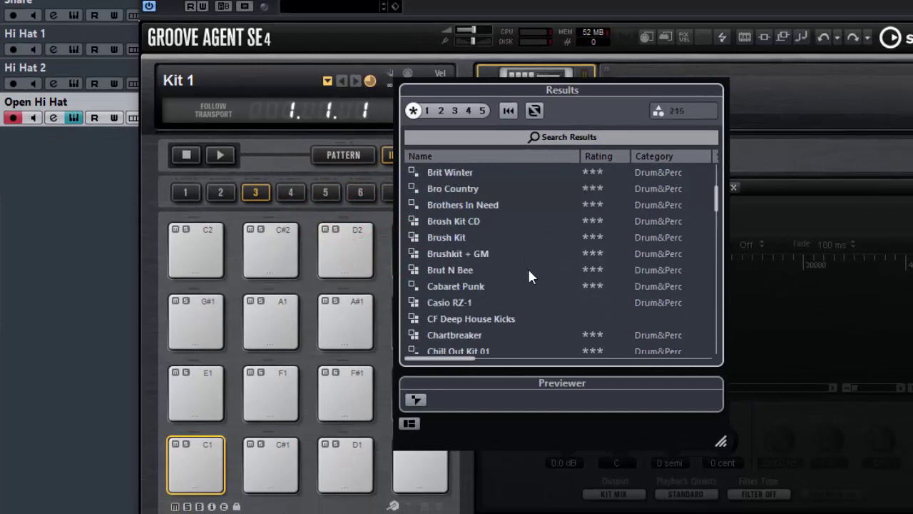
{"action": "scroll", "coordinate": [529, 271], "scroll_direction": "down", "scroll_amount": 3}
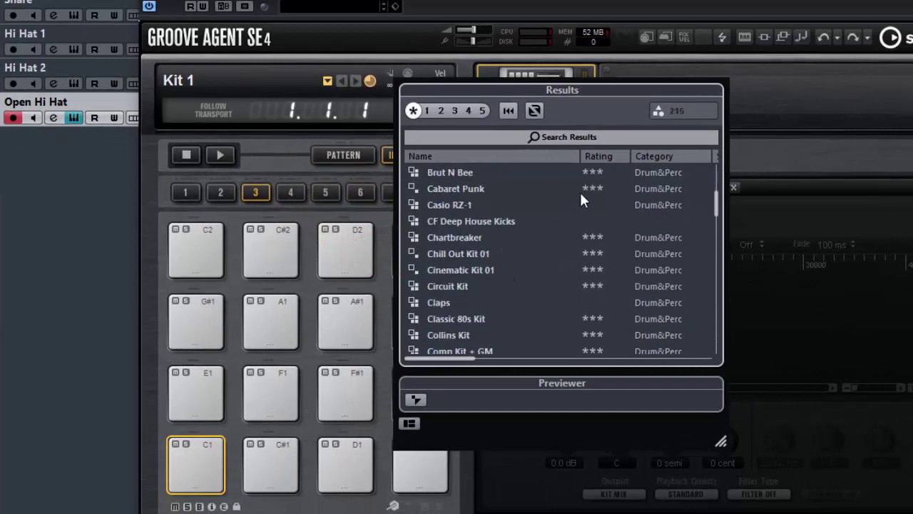
{"action": "left_click", "coordinate": [599, 138]}
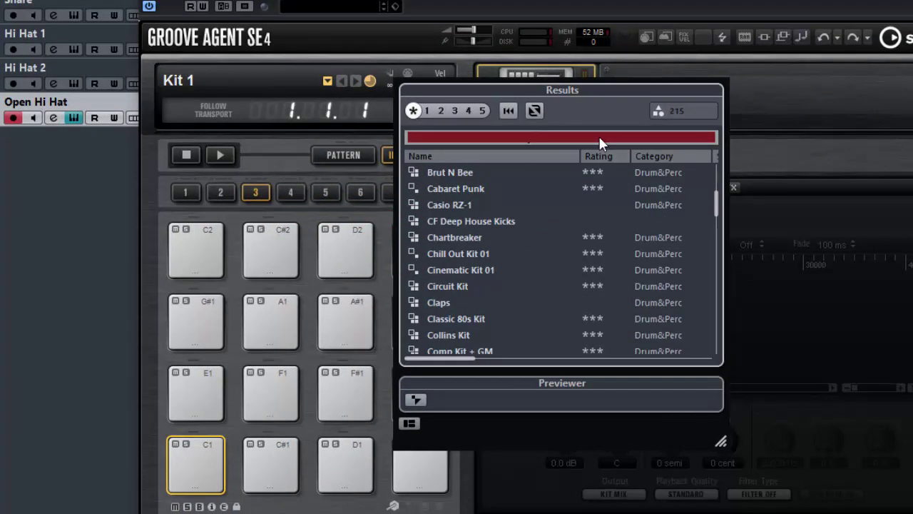
{"action": "type", "text": "hous"}
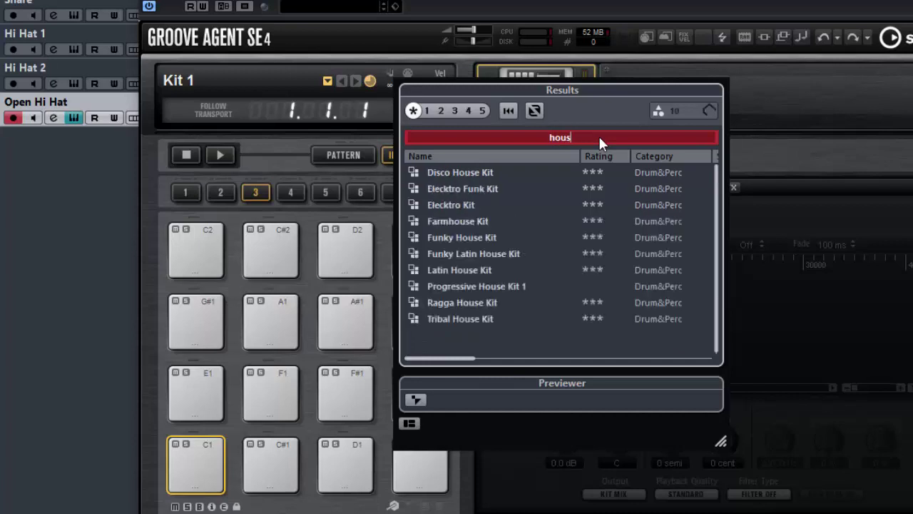
{"action": "type", "text": "e ki"}
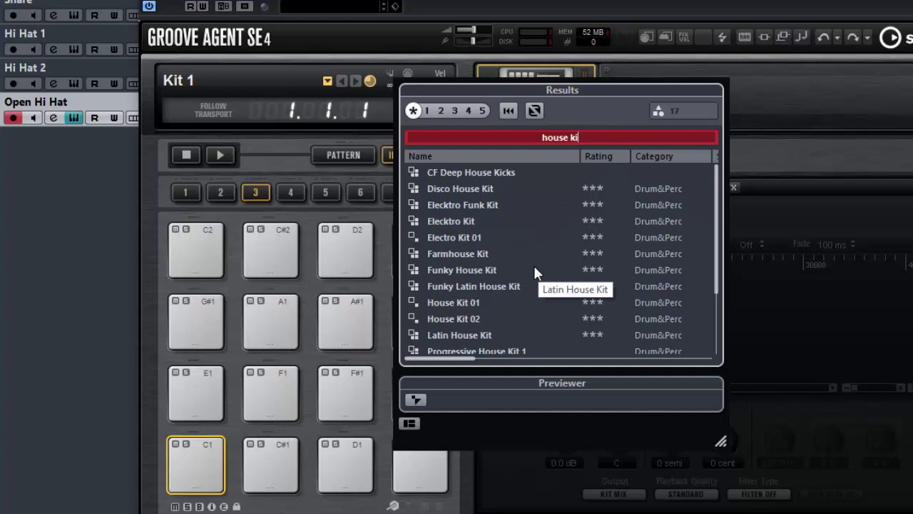
{"action": "double_click", "coordinate": [458, 303]}
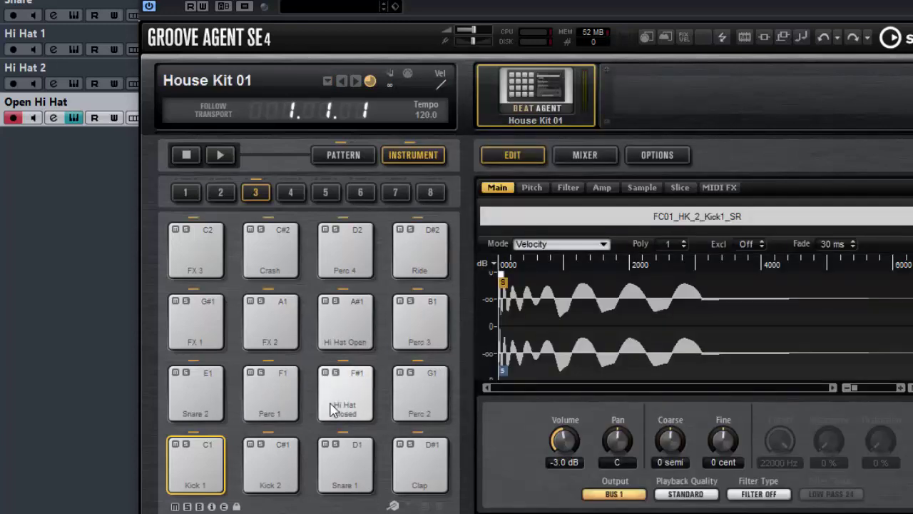
{"action": "left_click", "coordinate": [350, 339]}
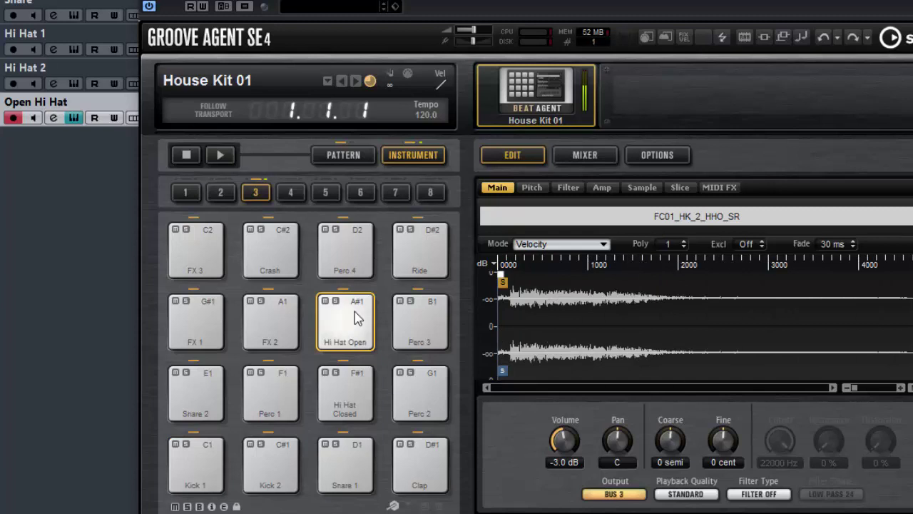
Load Disco House Kit into the Open Hi Hat track's Groove Agent SE and audition its Hat Open pad
{"action": "left_click", "coordinate": [243, 84]}
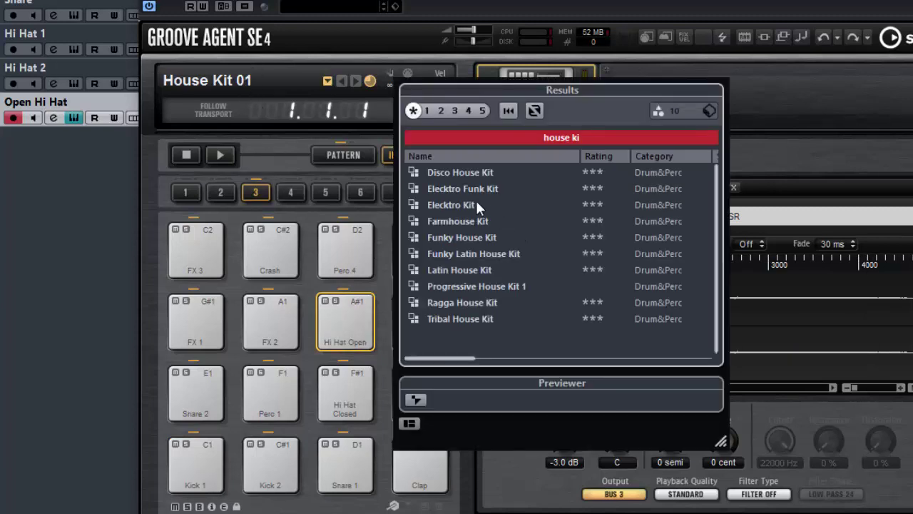
{"action": "double_click", "coordinate": [460, 172]}
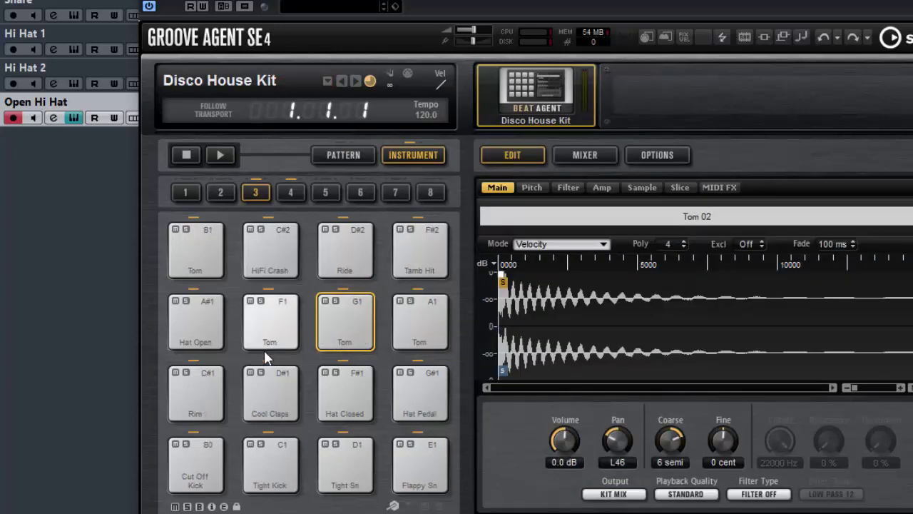
{"action": "left_click", "coordinate": [199, 333]}
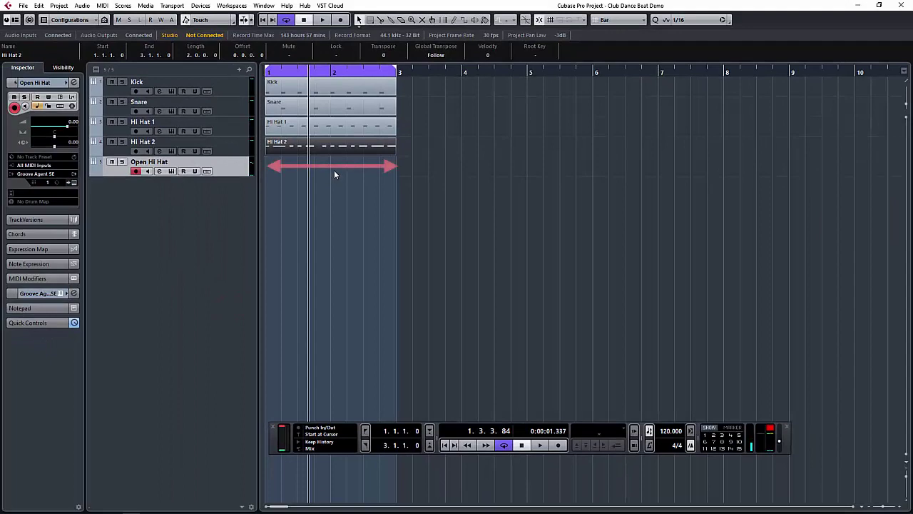
Create an empty two-bar part on the Open Hi Hat track within the loop range and open it in the Key Editor
{"action": "double_click", "coordinate": [335, 167]}
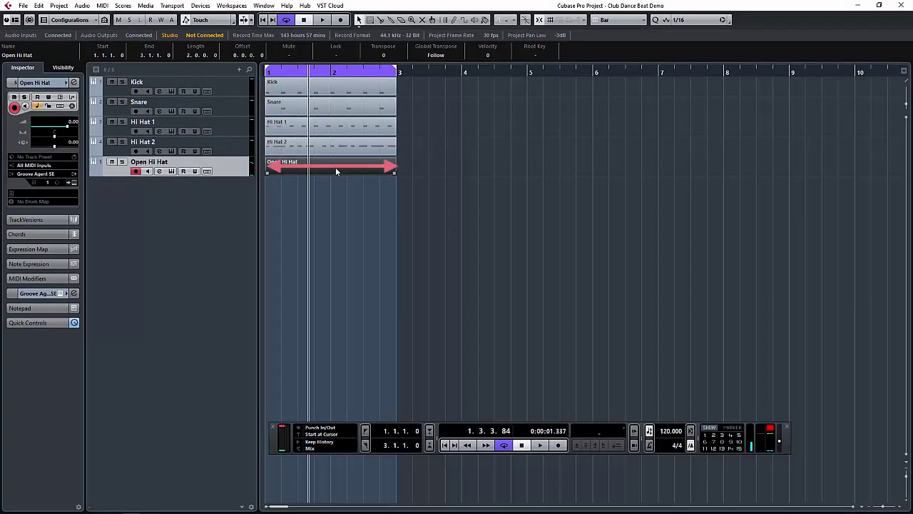
{"action": "double_click", "coordinate": [336, 165]}
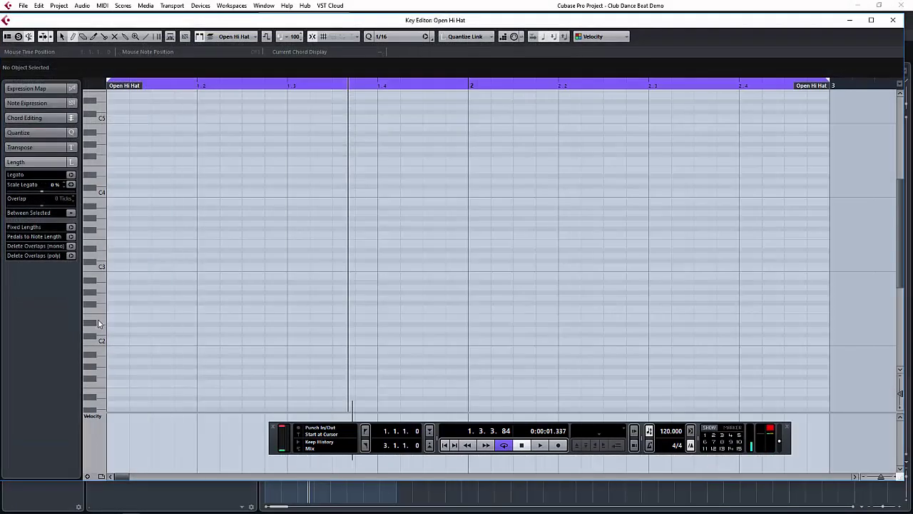
{"action": "scroll", "coordinate": [98, 323], "scroll_direction": "down", "scroll_amount": 3}
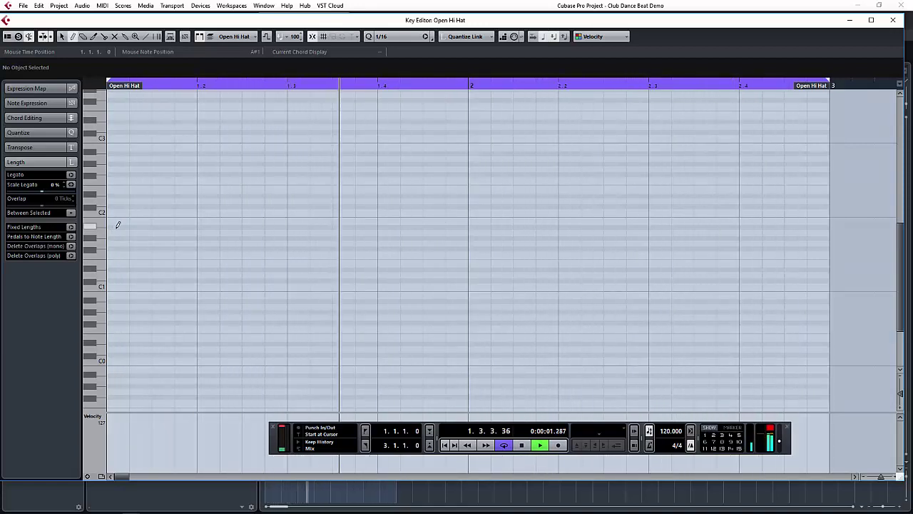
Try A#1 sixteenth notes on beats 1.1, 1.2, 1.3, 1.4 and 2.1, and delete them all
{"action": "left_click", "coordinate": [118, 226]}
{"action": "left_click", "coordinate": [214, 226]}
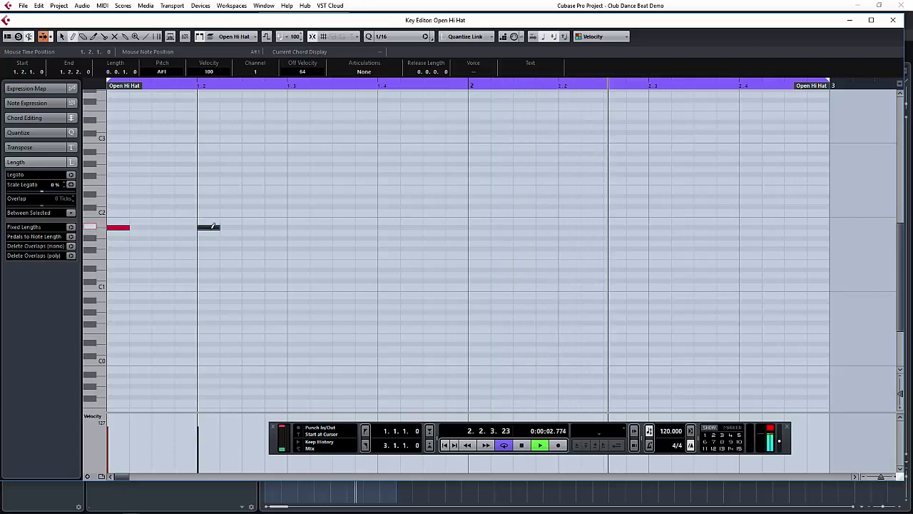
{"action": "left_click", "coordinate": [302, 226]}
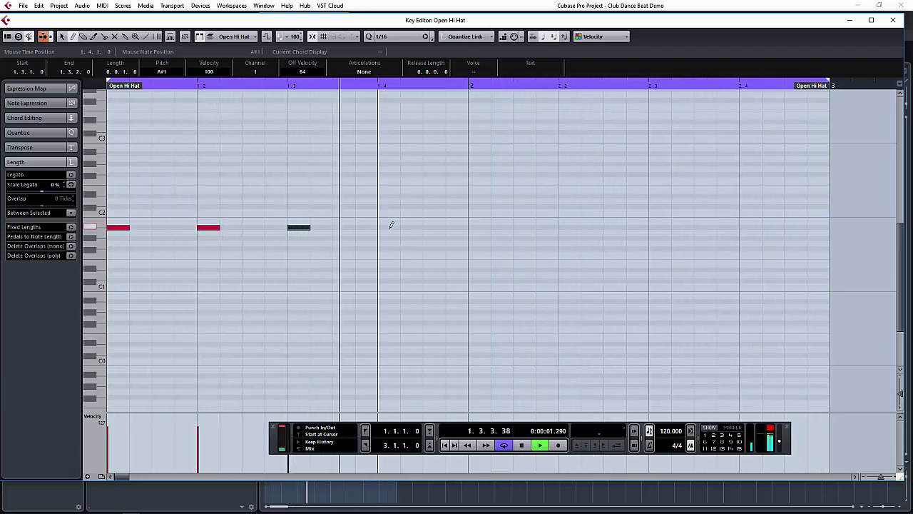
{"action": "left_click", "coordinate": [391, 227]}
{"action": "left_click", "coordinate": [482, 227]}
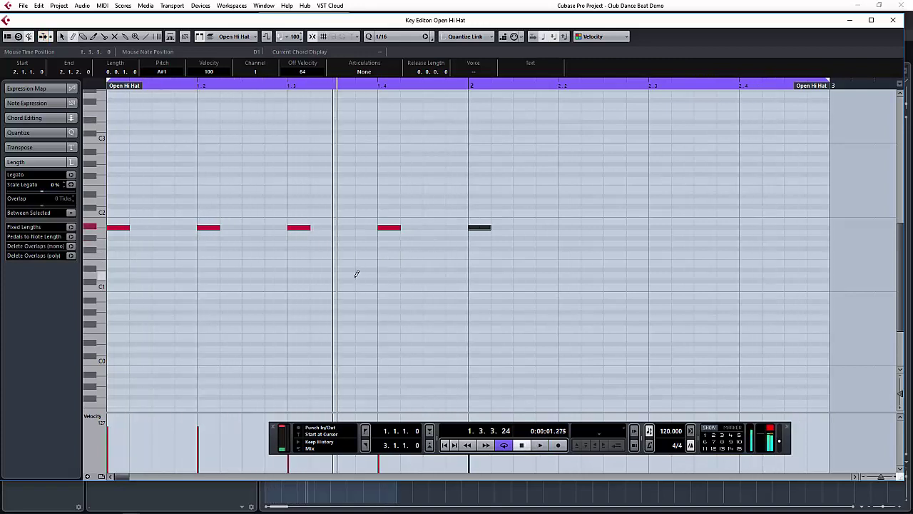
{"action": "key", "text": "1"}
{"action": "left_click_drag", "start_coordinate": [573, 274], "coordinate": [120, 206]}
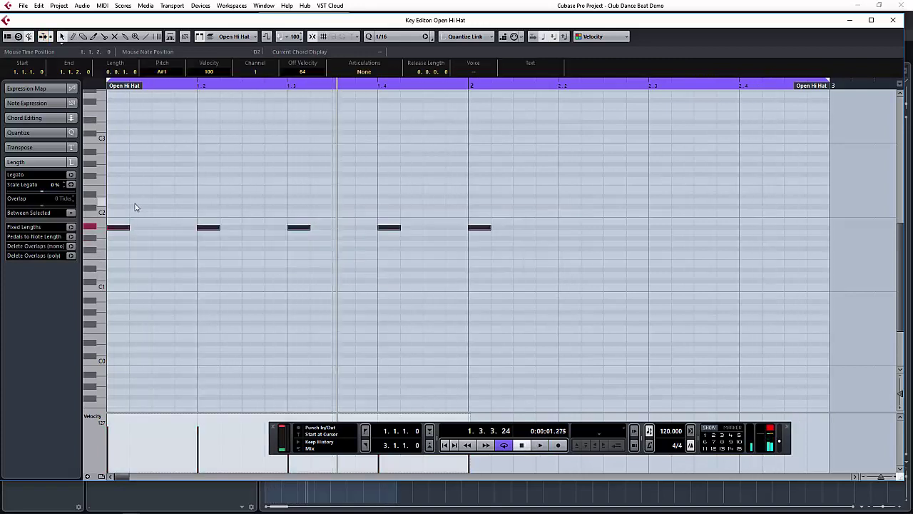
{"action": "key", "text": "Delete"}
Restart playback and draw A#1 sixteenth notes at 1.1.3, 1.3.4 and 1.4.3 in the Open Hi Hat part
{"action": "key", "text": "space"}
{"action": "right_click", "coordinate": [140, 213]}
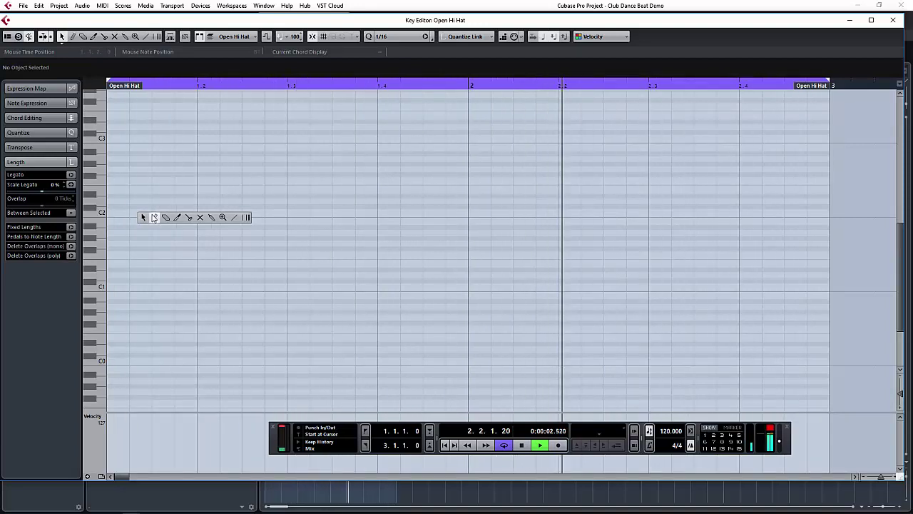
{"action": "left_click", "coordinate": [153, 218]}
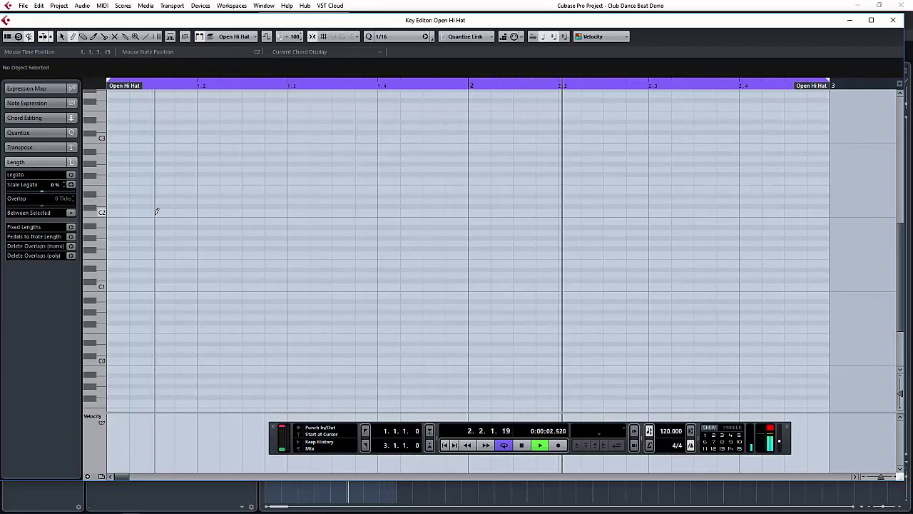
{"action": "right_click", "coordinate": [156, 212]}
{"action": "left_click", "coordinate": [155, 214]}
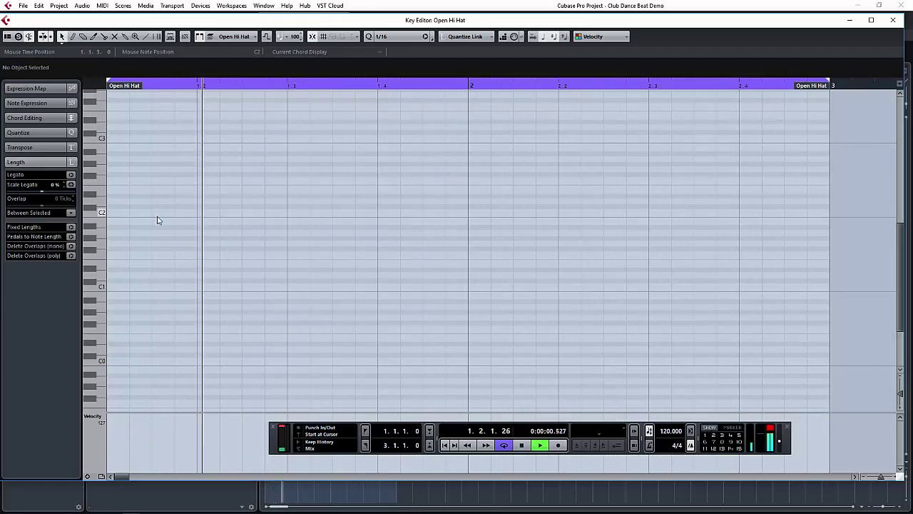
{"action": "right_click", "coordinate": [127, 210]}
{"action": "left_click", "coordinate": [140, 209]}
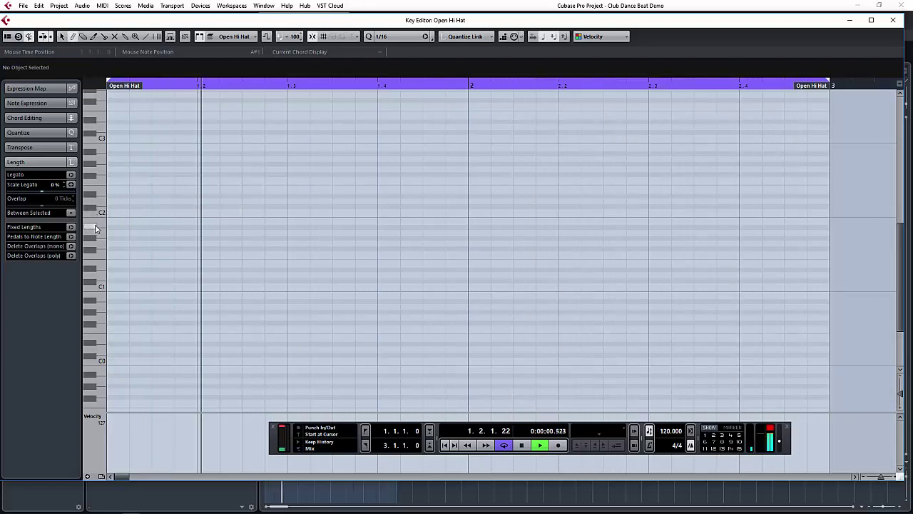
{"action": "left_click", "coordinate": [162, 226]}
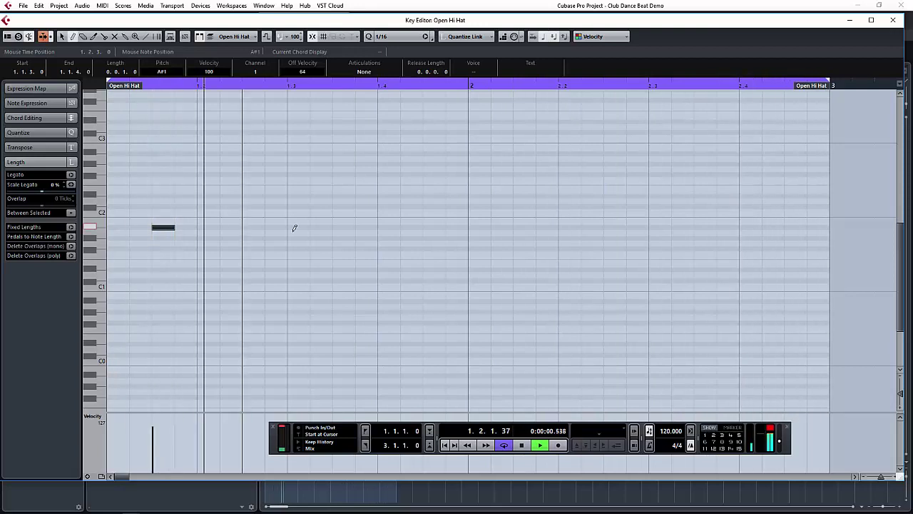
{"action": "left_click", "coordinate": [366, 227]}
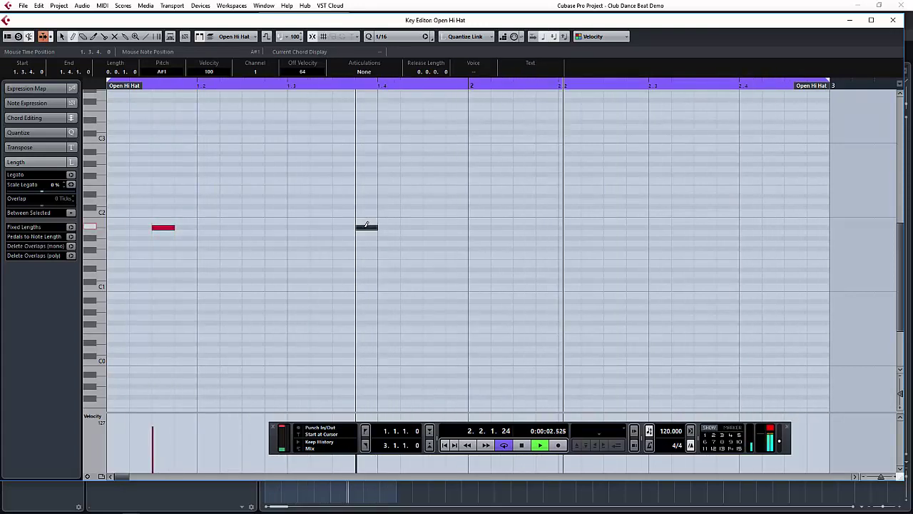
{"action": "left_click", "coordinate": [437, 227]}
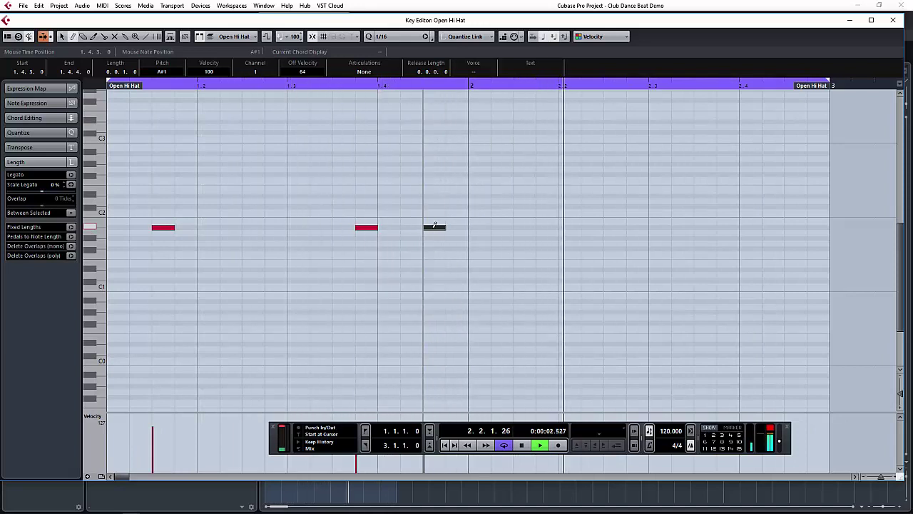
Try the A#1 note from 1.3.4 at 1.3.3, and move it back to 1.3.4
{"action": "left_click_drag", "start_coordinate": [365, 228], "coordinate": [349, 229]}
{"action": "right_click", "coordinate": [384, 242]}
{"action": "left_click", "coordinate": [399, 241]}
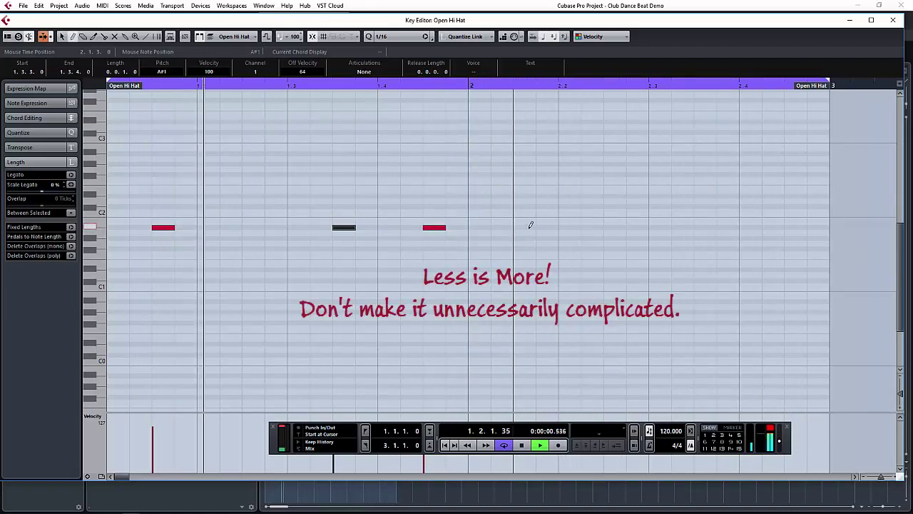
{"action": "right_click", "coordinate": [460, 243]}
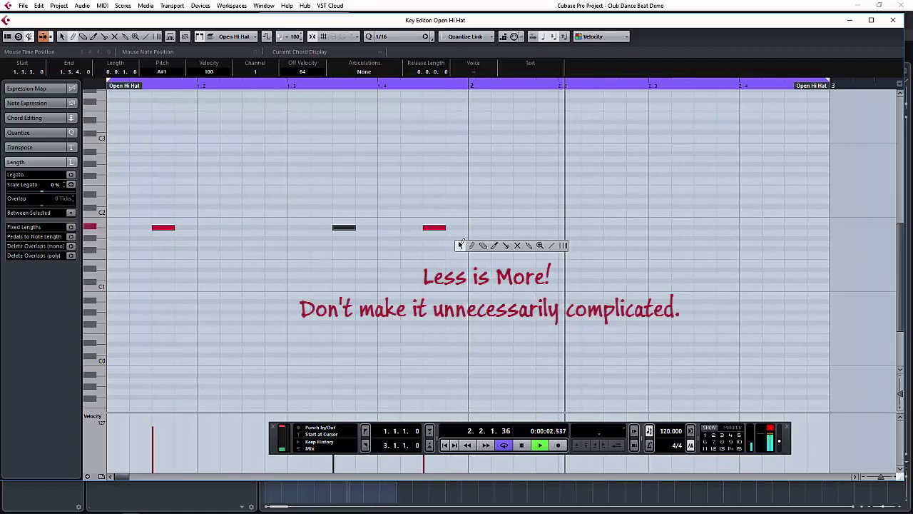
{"action": "left_click", "coordinate": [461, 245]}
{"action": "left_click_drag", "start_coordinate": [346, 232], "coordinate": [369, 231]}
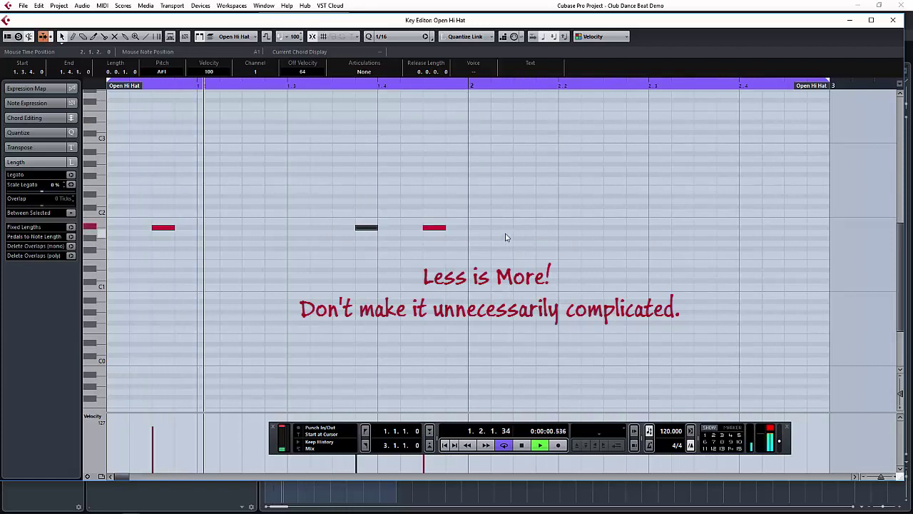
Delete the A#1 note at 1.3.4 from the Open Hi Hat part
{"action": "right_click", "coordinate": [501, 232]}
{"action": "left_click", "coordinate": [516, 231]}
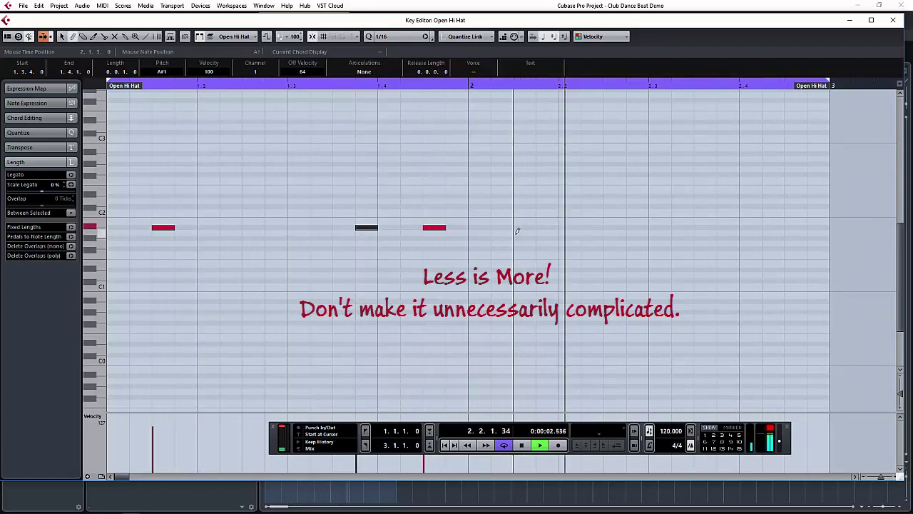
{"action": "right_click", "coordinate": [393, 260]}
{"action": "left_click", "coordinate": [394, 259]}
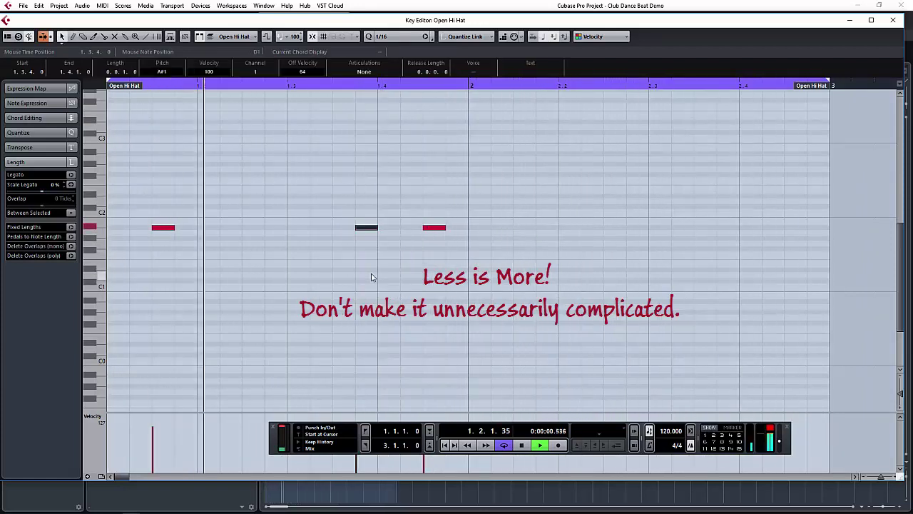
{"action": "key", "text": "Delete"}
Draw A#1 sixteenth notes at 2.1.3 and 2.4.3 in the second bar of the Open Hi Hat part
{"action": "right_click", "coordinate": [495, 259]}
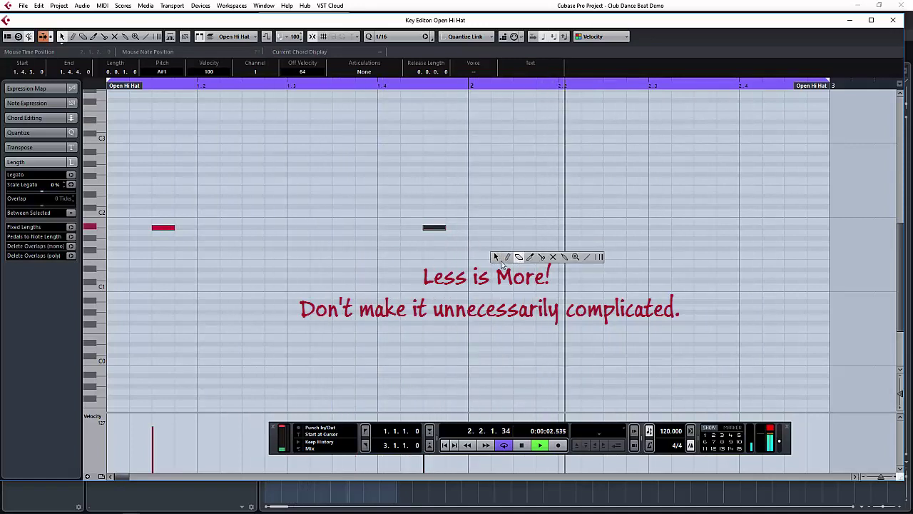
{"action": "left_click", "coordinate": [507, 258]}
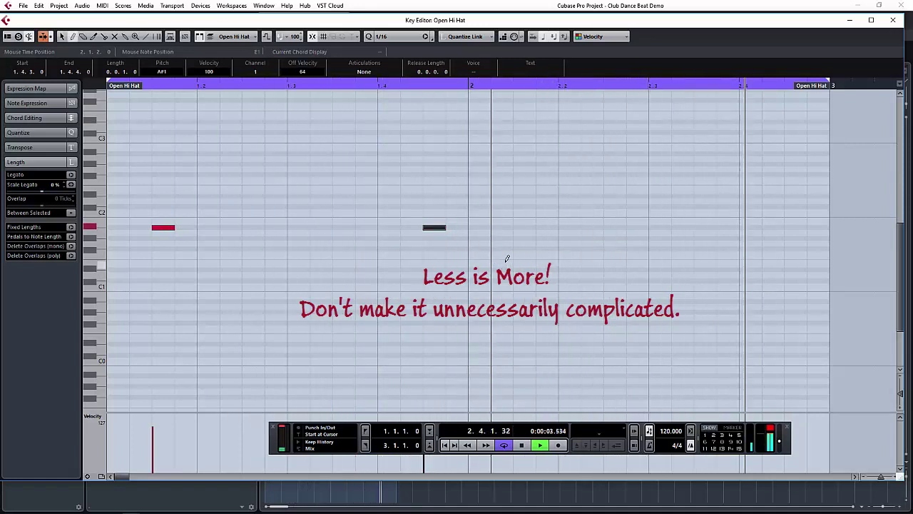
{"action": "left_click", "coordinate": [522, 227]}
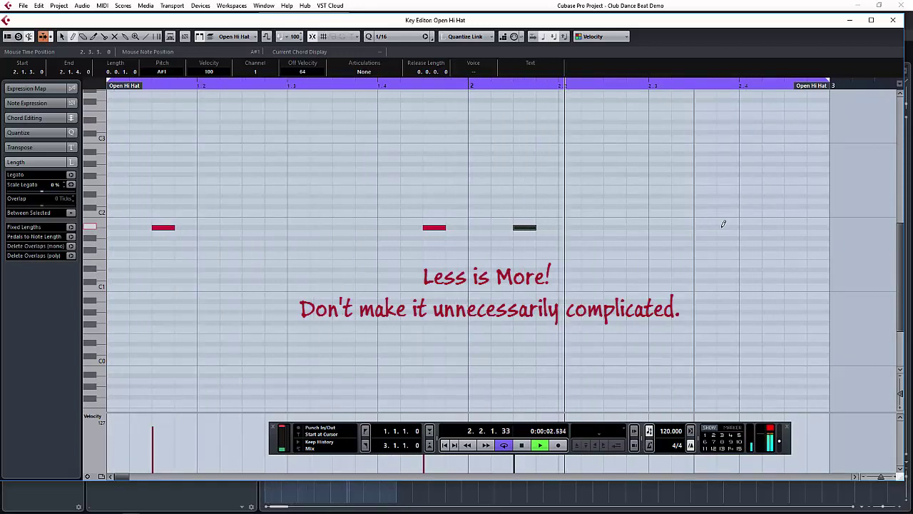
{"action": "left_click", "coordinate": [795, 226]}
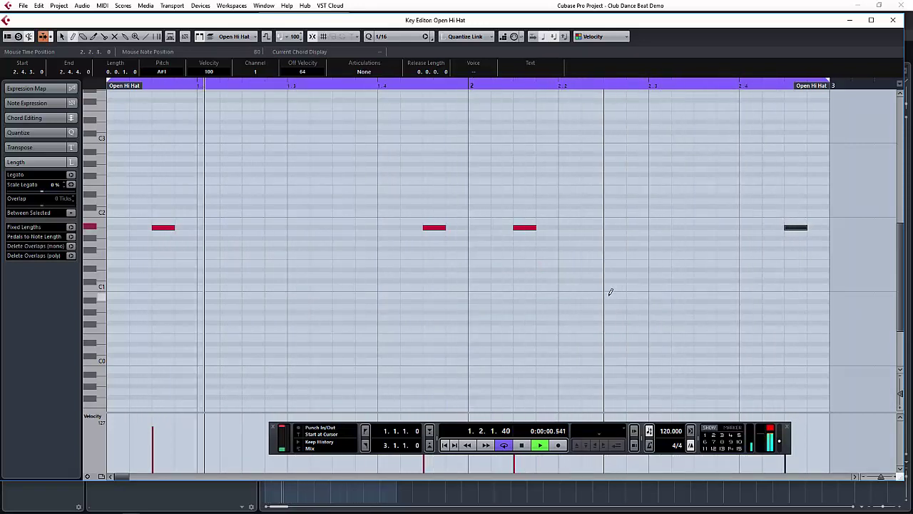
Switch to Object Selection, clear the note selection, close the Open Hi Hat part's editor and deselect the part in the project
{"action": "right_click", "coordinate": [607, 293]}
{"action": "left_click", "coordinate": [605, 292]}
{"action": "left_click", "coordinate": [587, 299]}
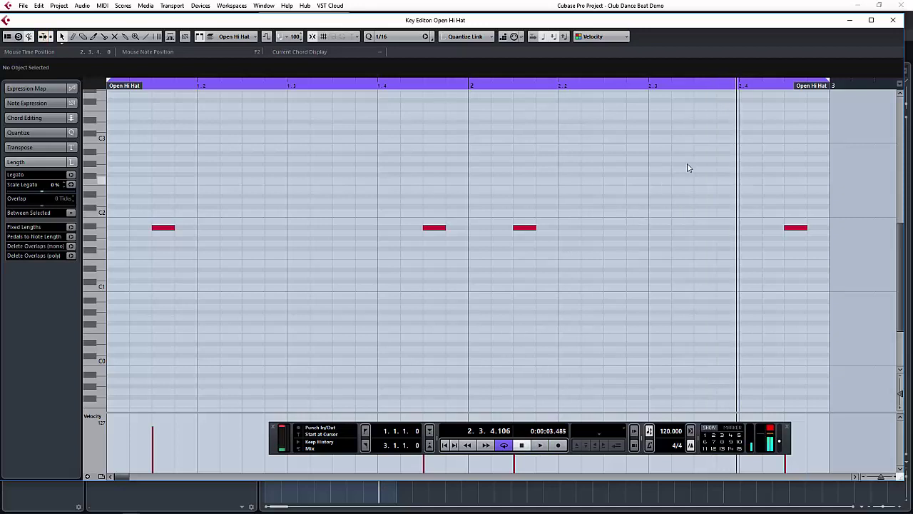
{"action": "left_click", "coordinate": [894, 20]}
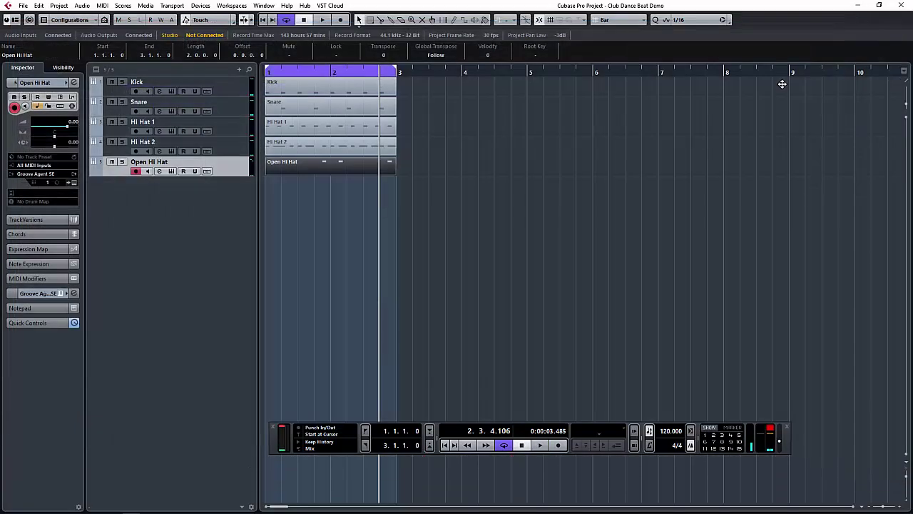
{"action": "left_click", "coordinate": [349, 260]}
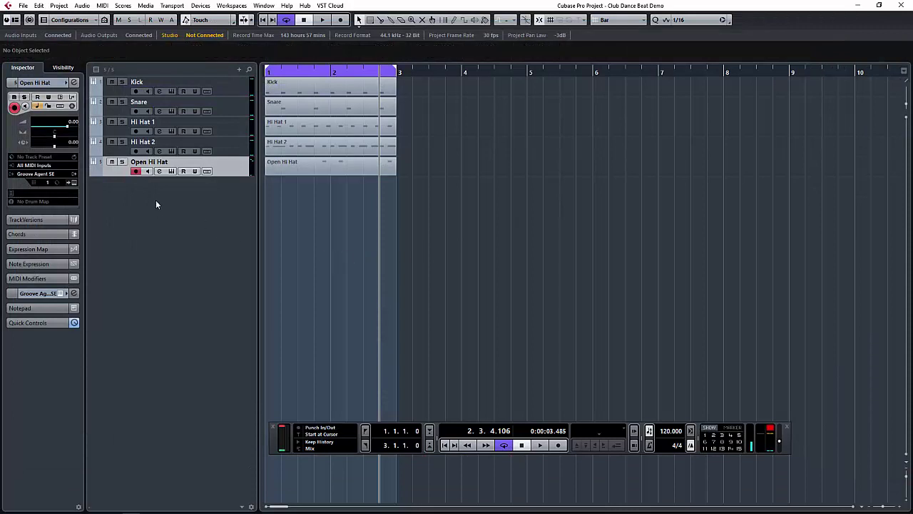
Add one Groove Agent SE instrument track routed to Stereo Out and name it Hand Clap
{"action": "right_click", "coordinate": [156, 195]}
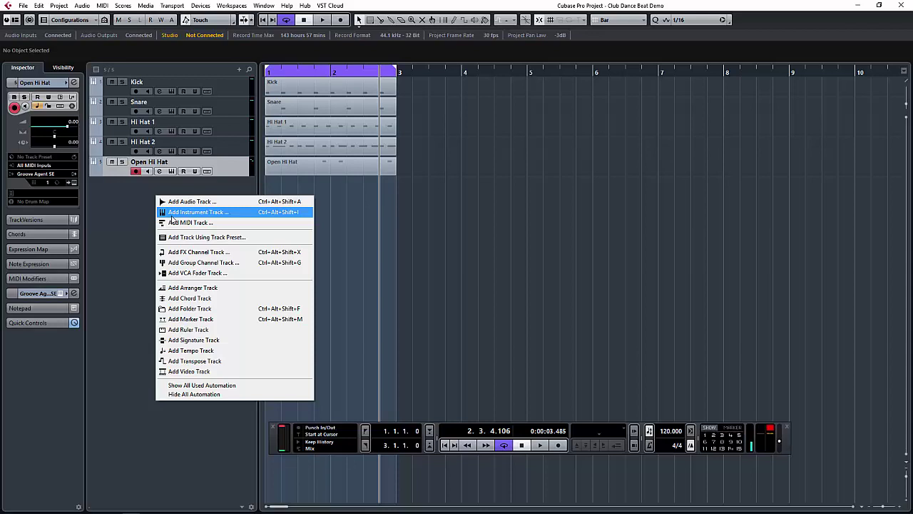
{"action": "left_click", "coordinate": [171, 215]}
{"action": "left_click", "coordinate": [491, 89]}
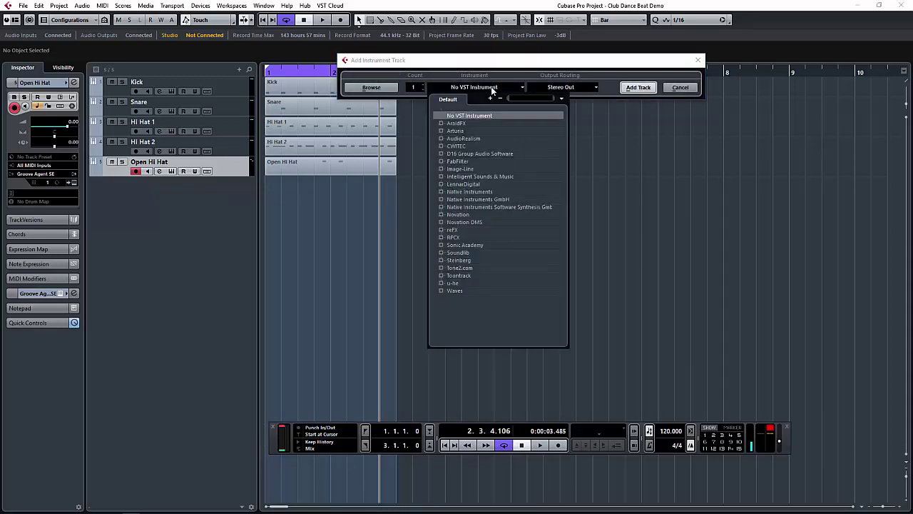
{"action": "type", "text": "groove"}
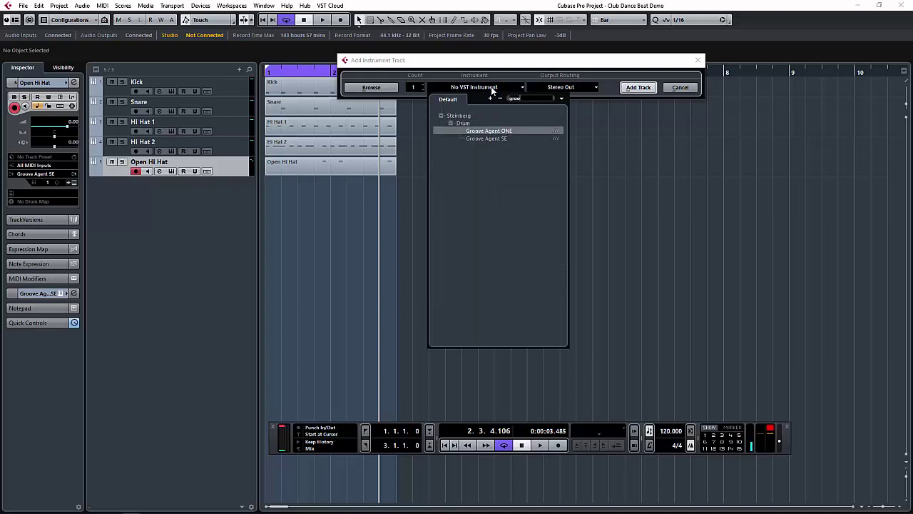
{"action": "left_click", "coordinate": [492, 137]}
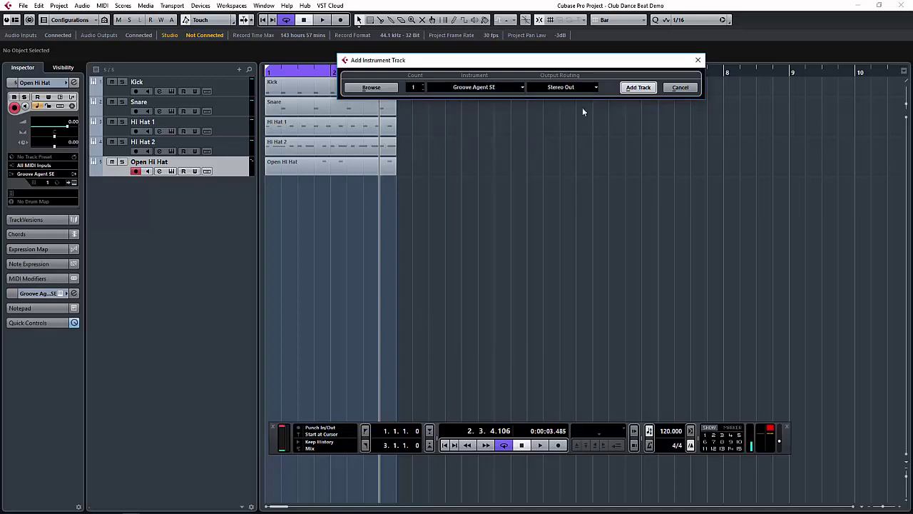
{"action": "left_click", "coordinate": [638, 87]}
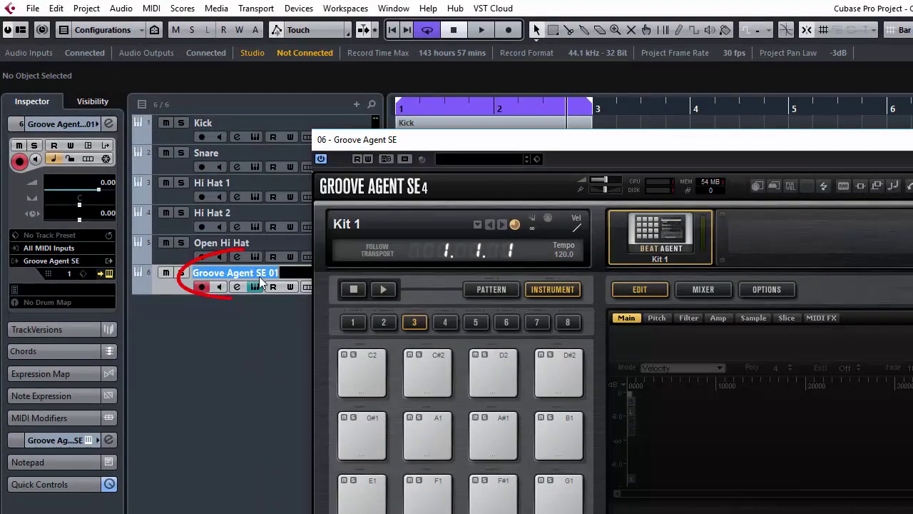
{"action": "type", "text": "Hand Clap"}
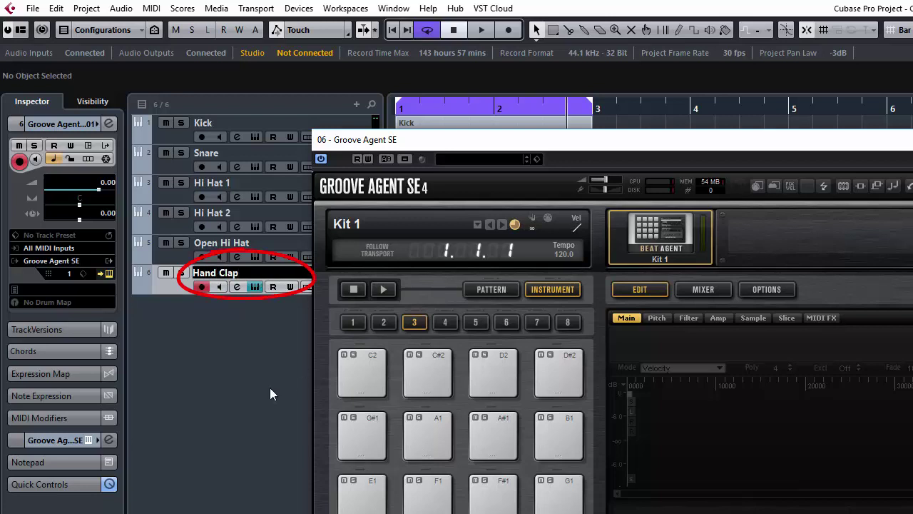
{"action": "key", "text": "Return"}
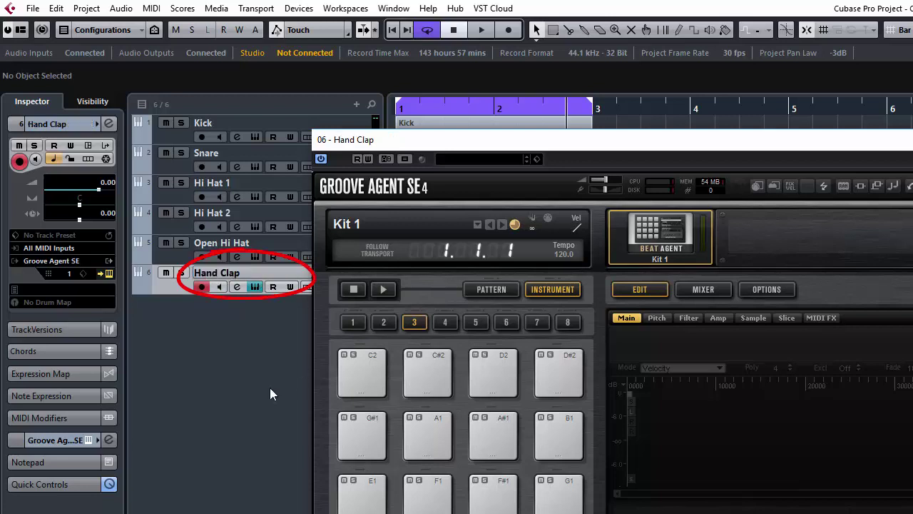
Load House Kit 02 into the Hand Clap track's Groove Agent SE, audition the F1 Clap pad and close the instrument
{"action": "left_click", "coordinate": [386, 223]}
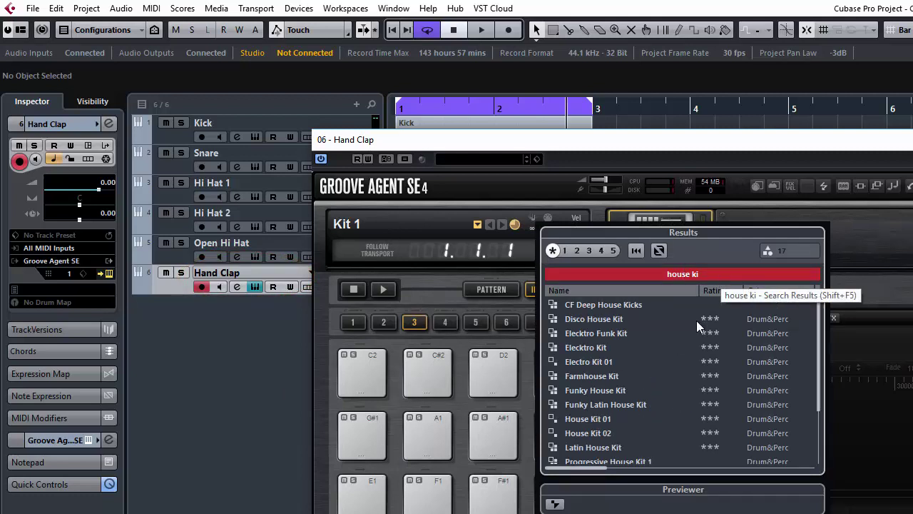
{"action": "left_click", "coordinate": [605, 433]}
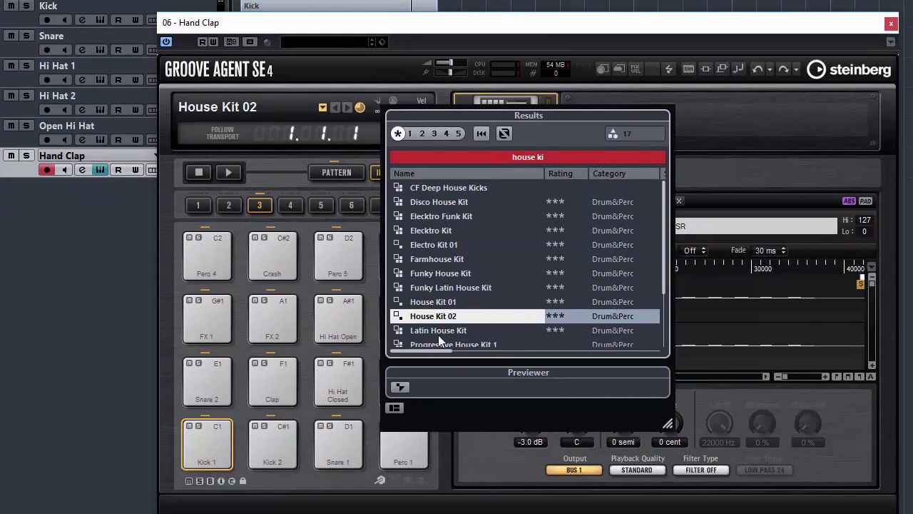
{"action": "left_click", "coordinate": [271, 395]}
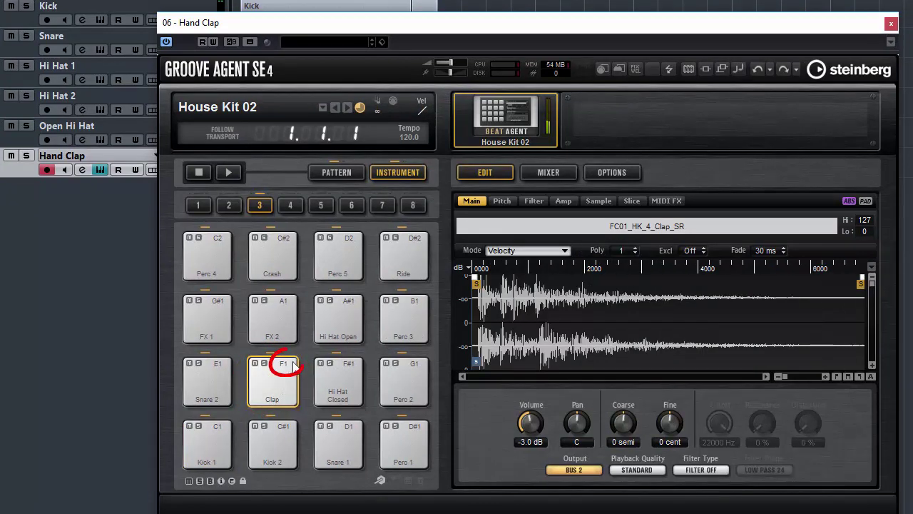
{"action": "left_click", "coordinate": [890, 25]}
Create a part on the Hand Clap track across the two-bar loop and open it in the Key Editor
{"action": "double_click", "coordinate": [307, 165]}
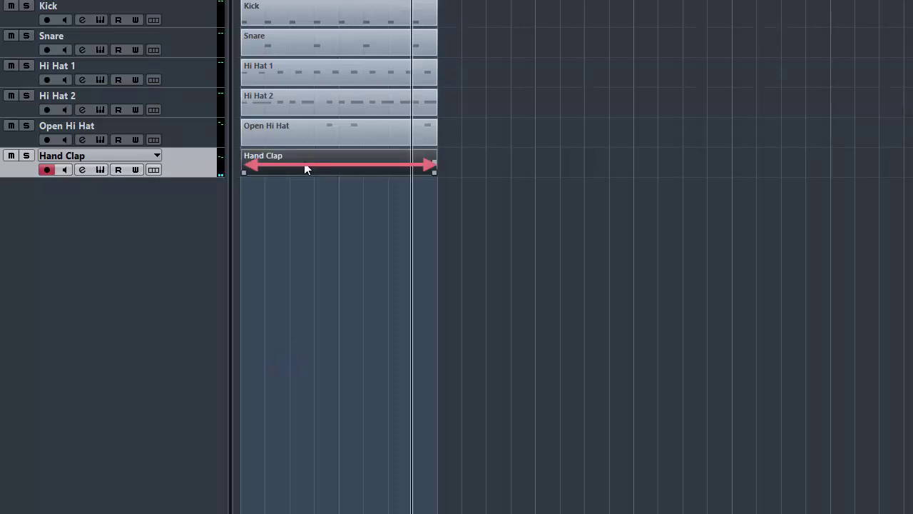
{"action": "double_click", "coordinate": [305, 168]}
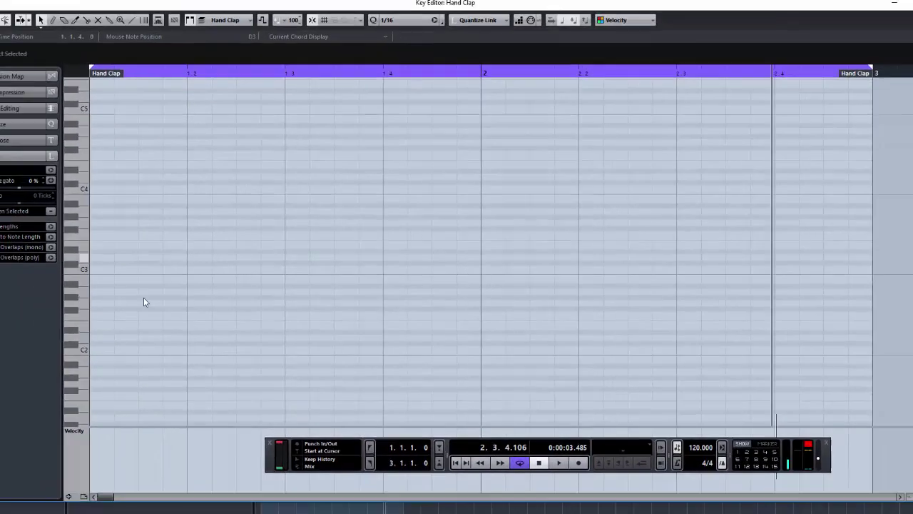
{"action": "scroll", "coordinate": [98, 328], "scroll_direction": "down", "scroll_amount": 3}
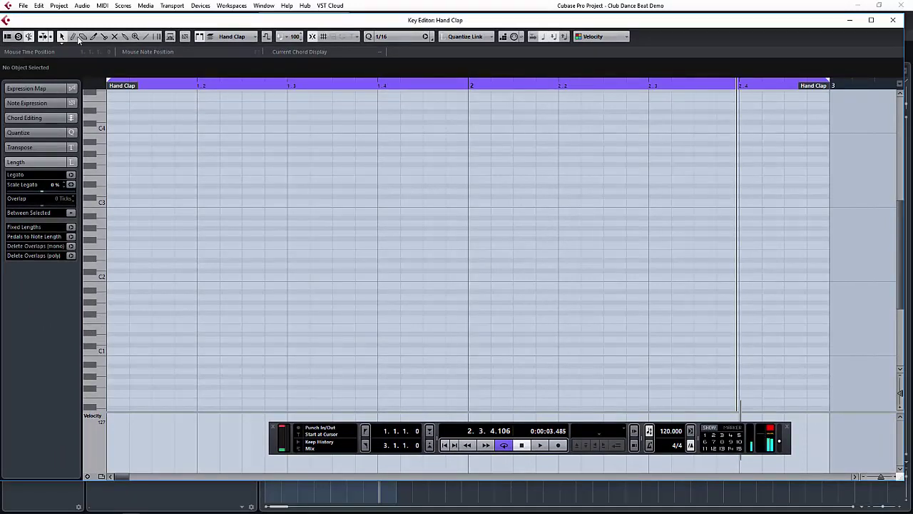
Start playback and draw F1 sixteenth notes at 1.2.1, 1.4.1 and 2.1.1 in the Hand Clap part
{"action": "key", "text": "space"}
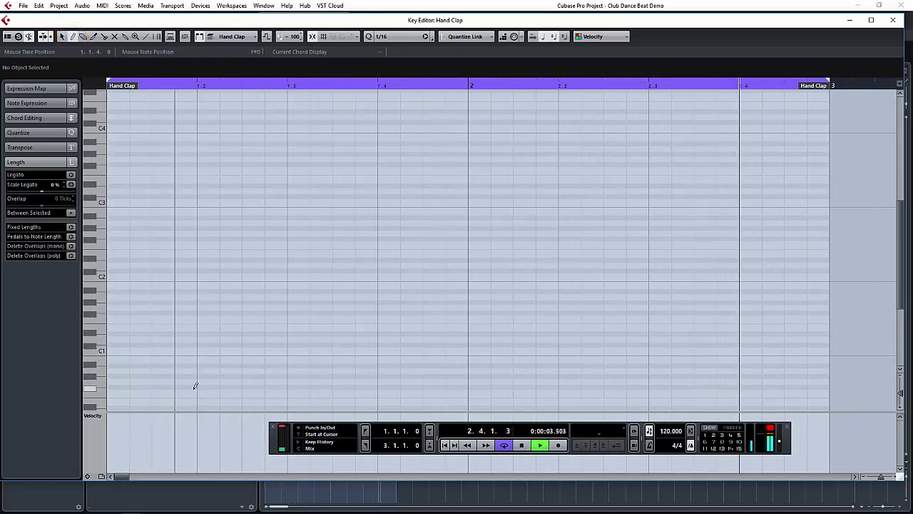
{"action": "left_click", "coordinate": [203, 318]}
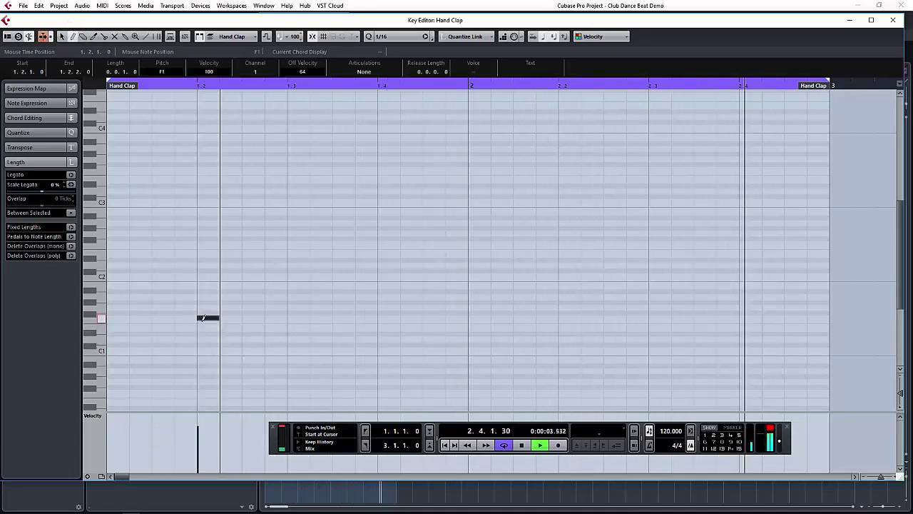
{"action": "left_click", "coordinate": [393, 318]}
{"action": "left_click", "coordinate": [472, 318]}
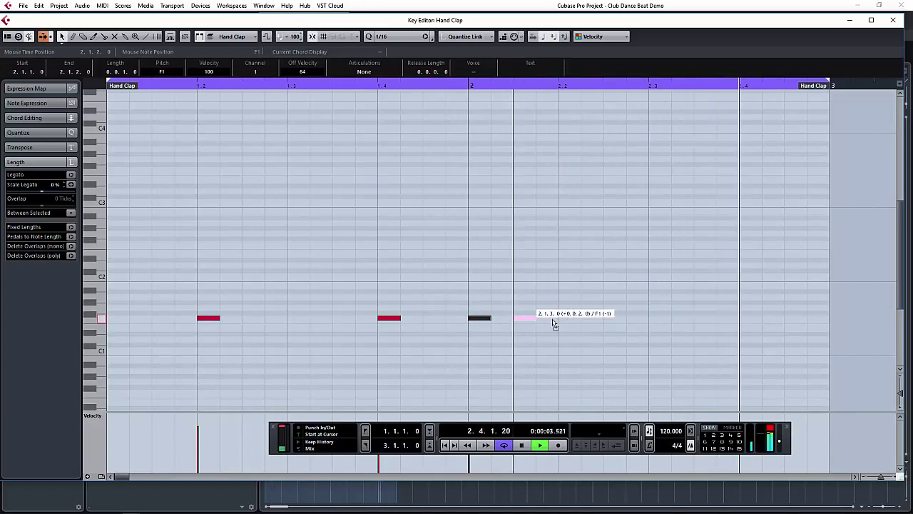
Move the F1 note from 2.1.1 to 2.2.1 and draw another F1 sixteenth note at 2.4.1
{"action": "left_click_drag", "start_coordinate": [567, 320], "coordinate": [567, 320]}
{"action": "right_click", "coordinate": [525, 320]}
{"action": "left_click", "coordinate": [541, 326]}
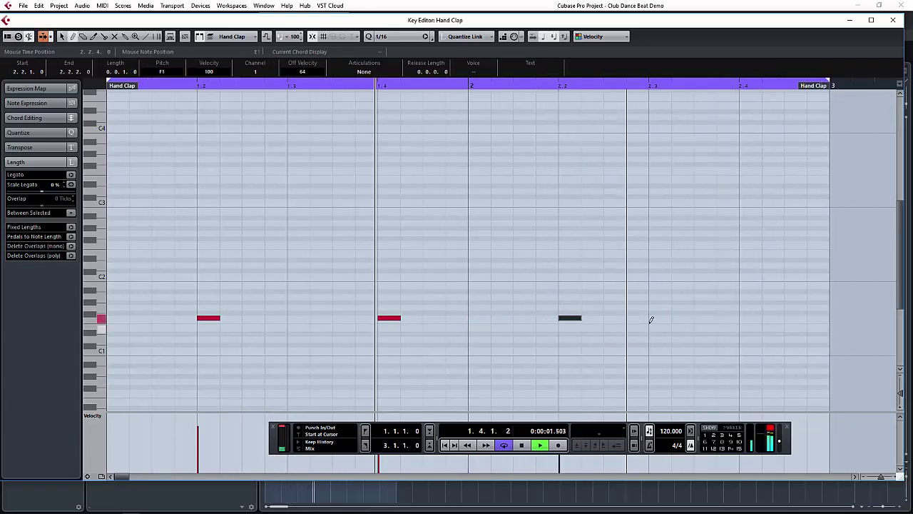
{"action": "left_click", "coordinate": [745, 318]}
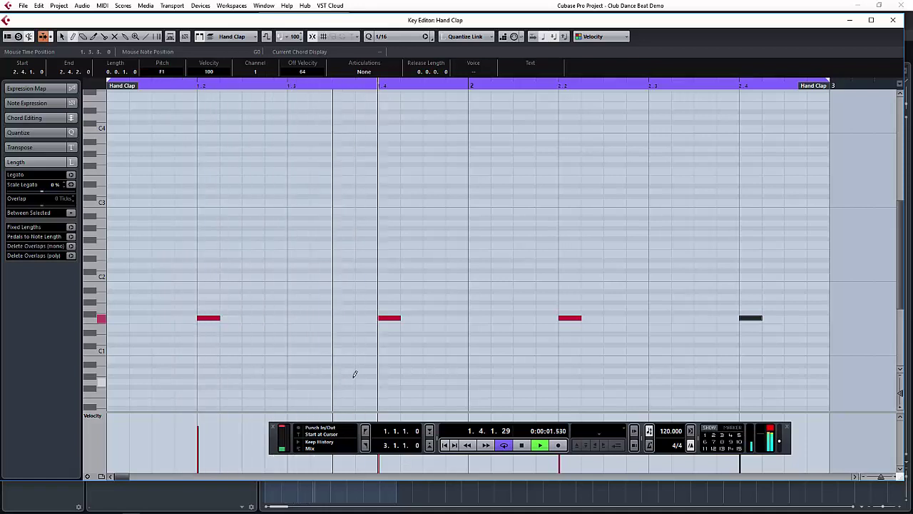
Delete the F1 notes at 1.2.1 and 2.2.1 from the Hand Clap part
{"action": "right_click", "coordinate": [381, 368]}
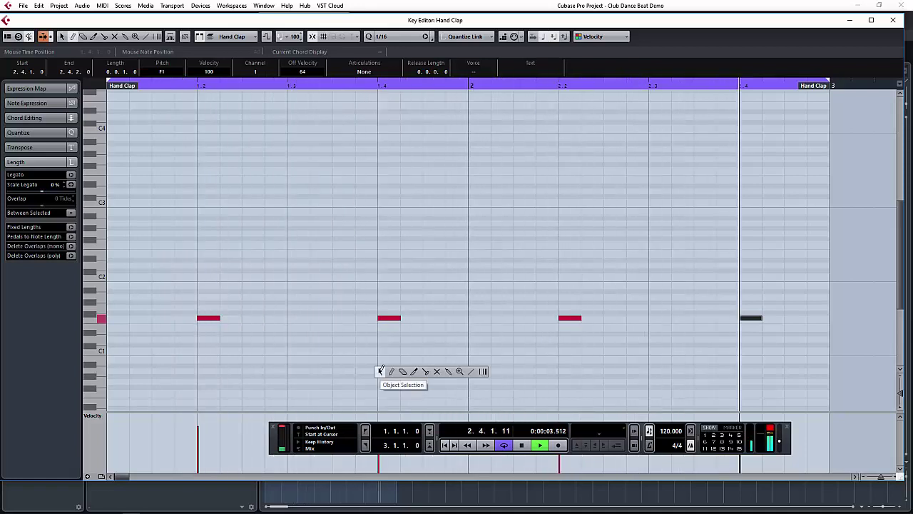
{"action": "left_click", "coordinate": [379, 371]}
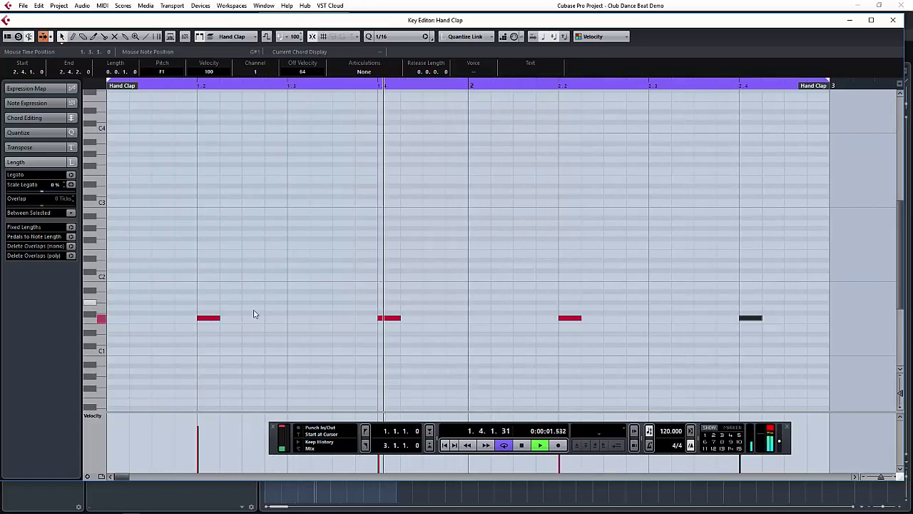
{"action": "left_click_drag", "start_coordinate": [187, 308], "coordinate": [241, 359]}
{"action": "key", "text": "Delete"}
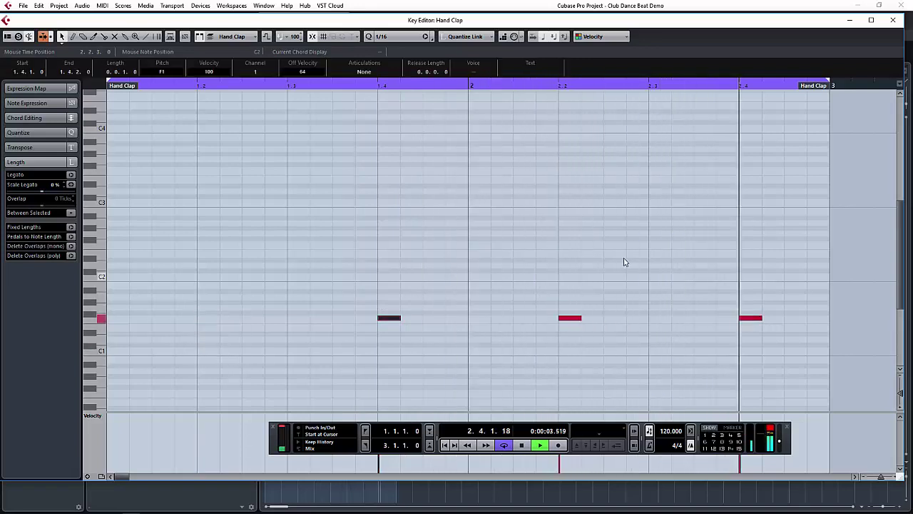
{"action": "left_click_drag", "start_coordinate": [538, 296], "coordinate": [631, 367]}
{"action": "key", "text": "Delete"}
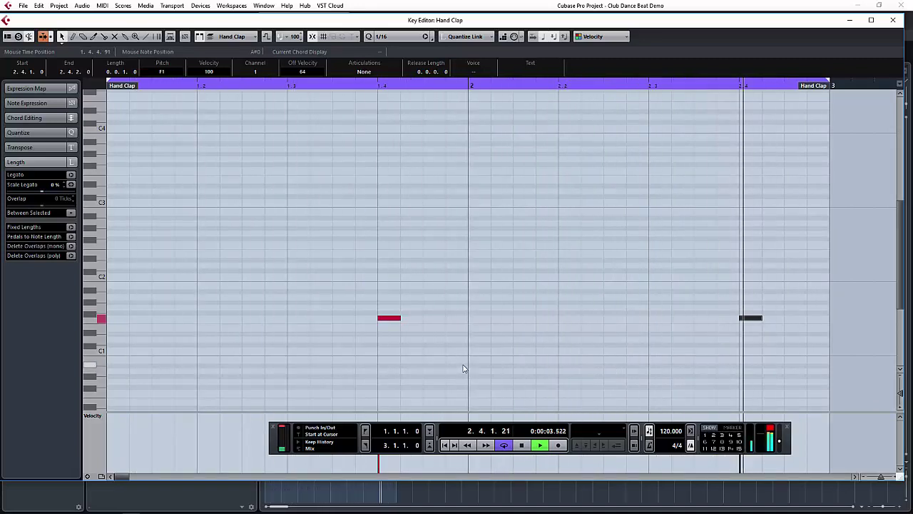
Draw sixteenth notes at 1.2.1 on F#1 and at 2.2.1 on F1 in the Hand Clap part
{"action": "right_click", "coordinate": [286, 348]}
{"action": "left_click", "coordinate": [291, 345]}
{"action": "left_click", "coordinate": [211, 318]}
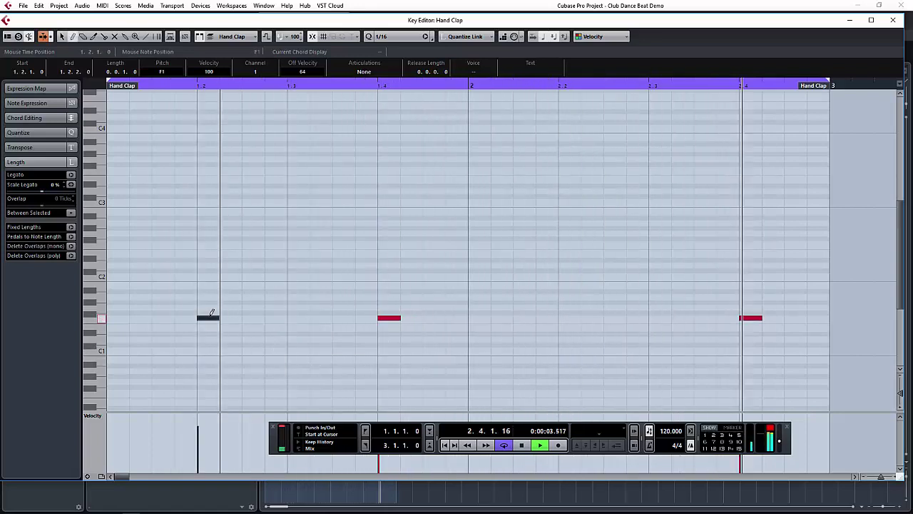
{"action": "left_click_drag", "start_coordinate": [220, 315], "coordinate": [226, 311]}
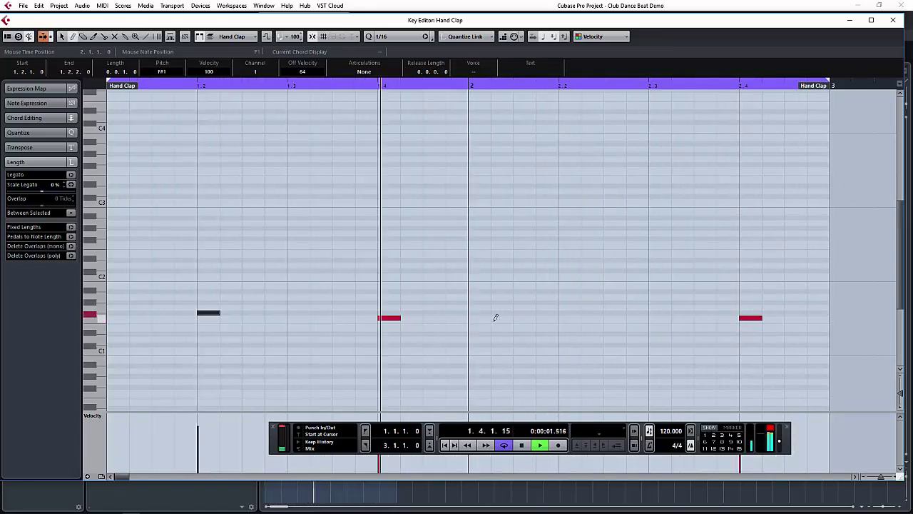
{"action": "left_click", "coordinate": [574, 316]}
Lower the Hand Clap note at 1.2.1 by one semitone to F1
{"action": "right_click", "coordinate": [538, 330]}
{"action": "left_click", "coordinate": [537, 336]}
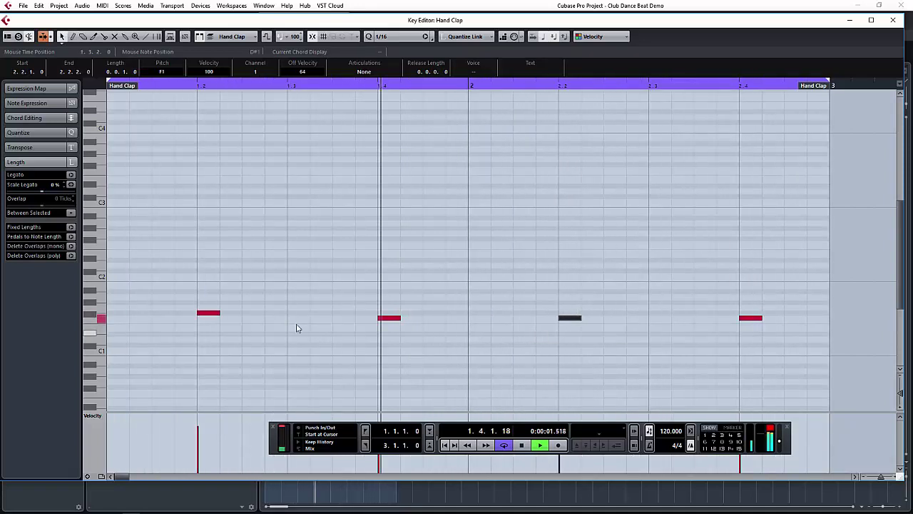
{"action": "left_click", "coordinate": [207, 313]}
{"action": "key", "text": "Down"}
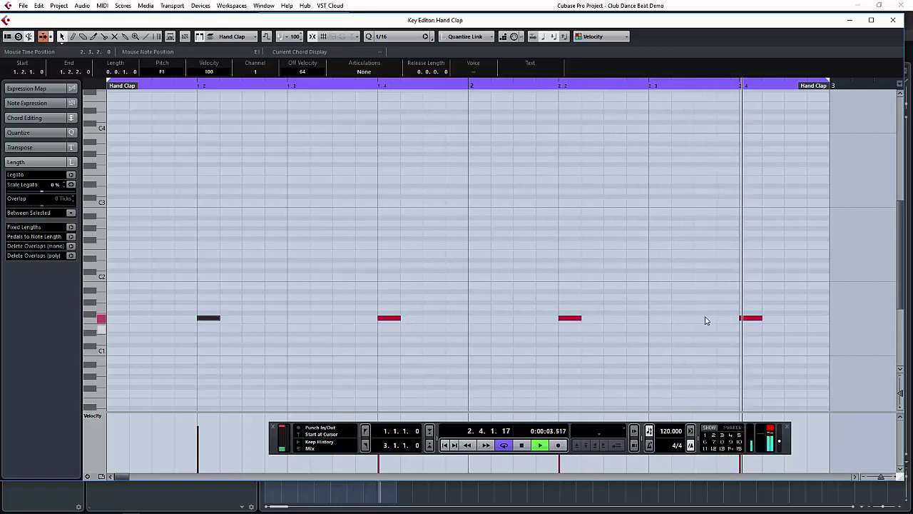
Try an F1 note at 1.3.3 in place of the one at 1.4.1, and move it back to 1.4.1
{"action": "right_click", "coordinate": [468, 353]}
{"action": "left_click", "coordinate": [478, 350]}
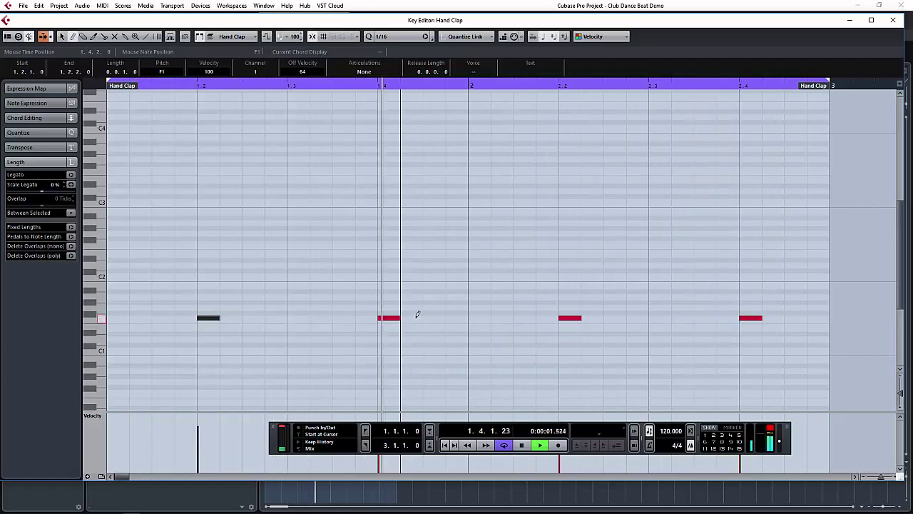
{"action": "left_click", "coordinate": [352, 317]}
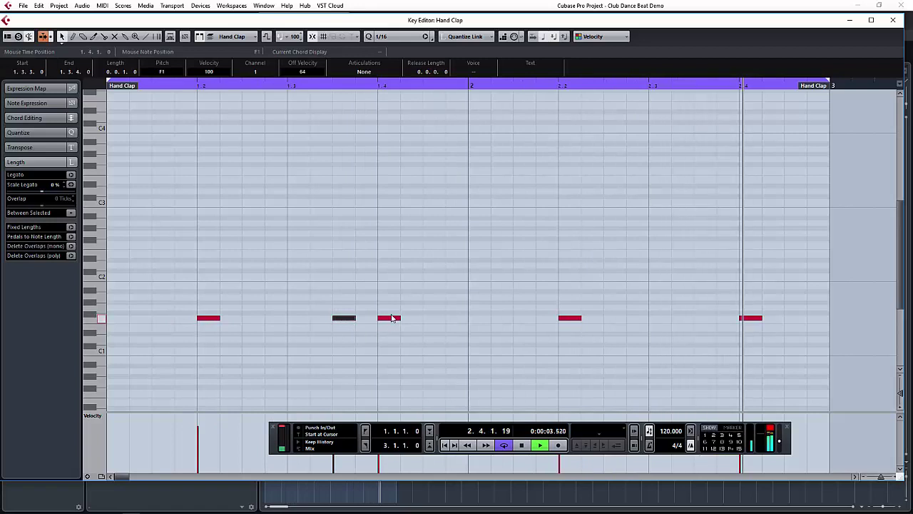
{"action": "right_click", "coordinate": [345, 333]}
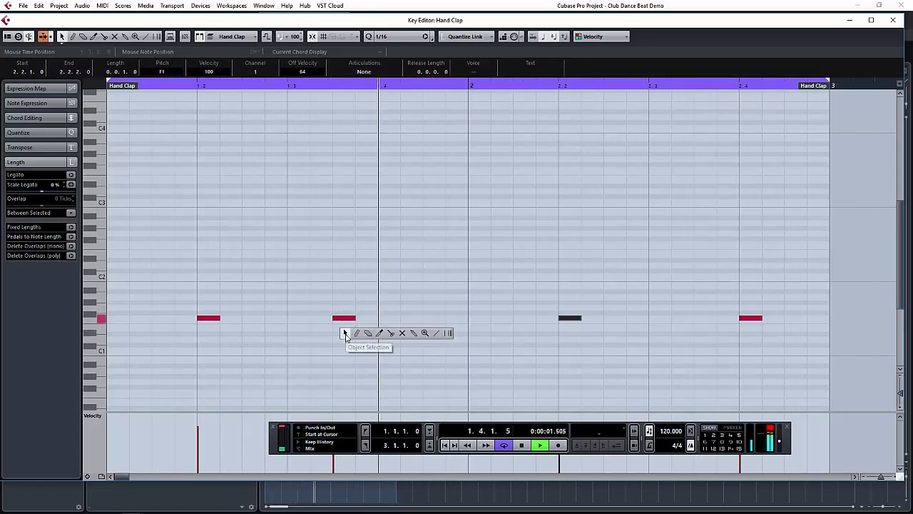
{"action": "left_click", "coordinate": [345, 333]}
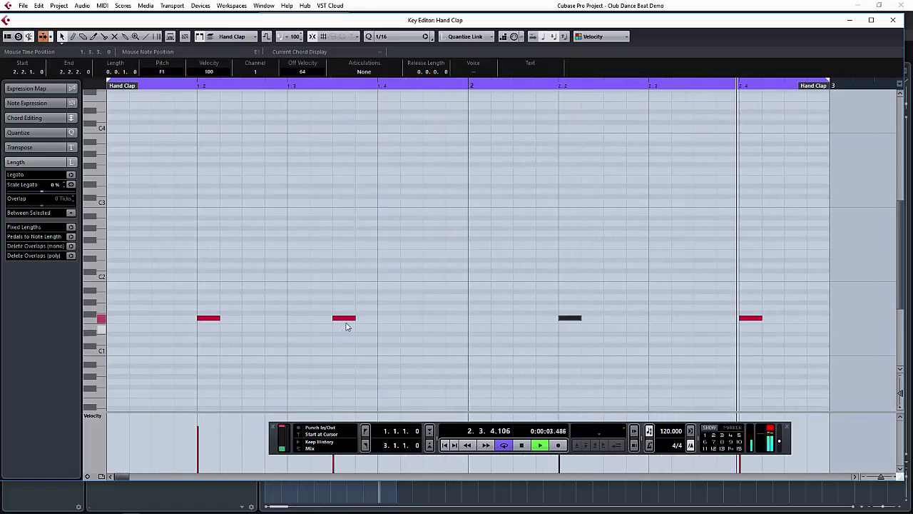
{"action": "left_click_drag", "start_coordinate": [348, 320], "coordinate": [390, 324]}
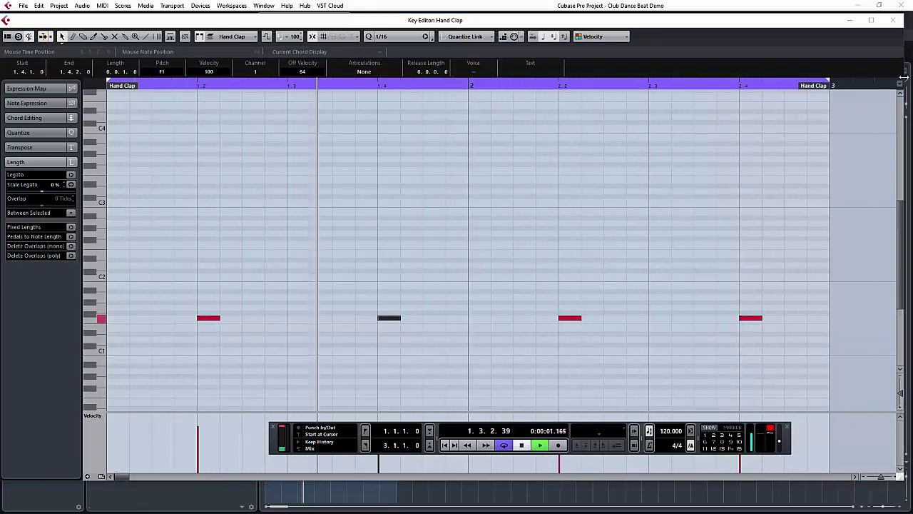
Stop playback and close the Hand Clap part's editor
{"action": "key", "text": "space"}
{"action": "left_click", "coordinate": [893, 20]}
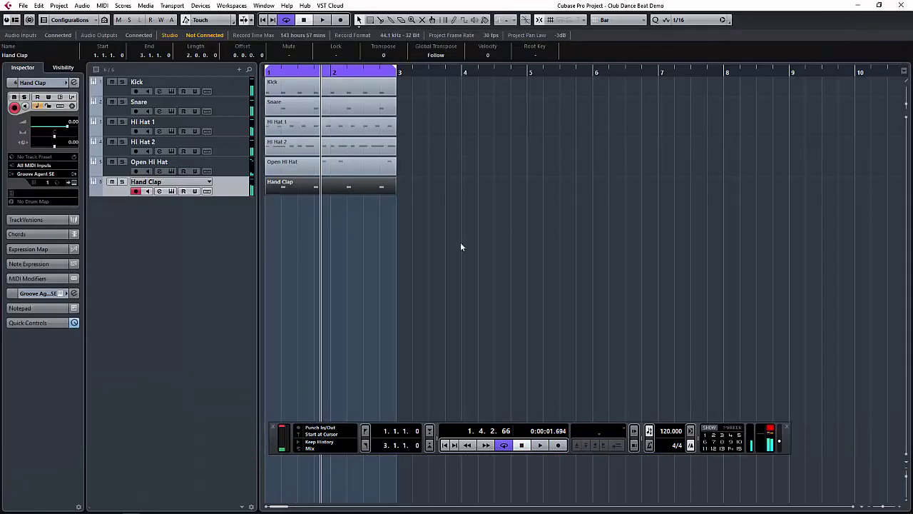
Draw a sixteenth note on C1 at 2.4.3 in the Kick part during playback, and close the part's editor
{"action": "left_click", "coordinate": [305, 256]}
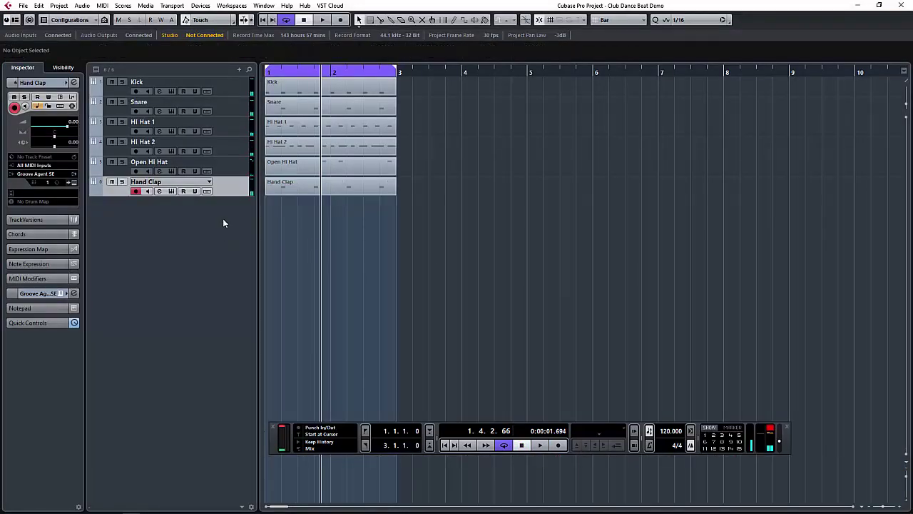
{"action": "double_click", "coordinate": [302, 91]}
{"action": "key", "text": "space"}
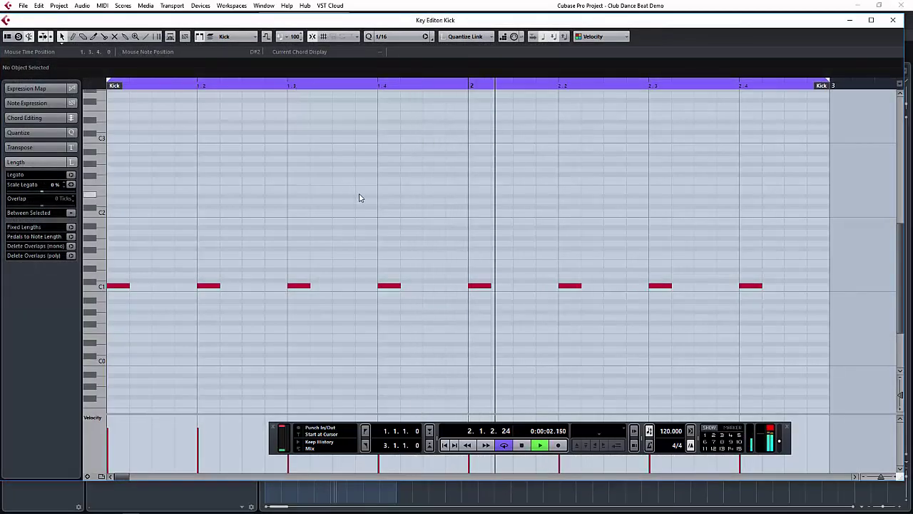
{"action": "right_click", "coordinate": [380, 201]}
{"action": "left_click", "coordinate": [395, 205]}
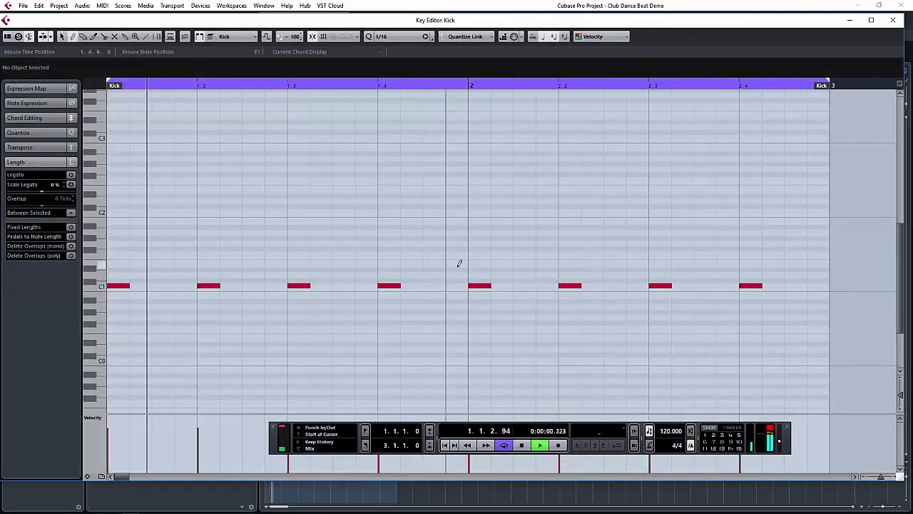
{"action": "left_click", "coordinate": [797, 285]}
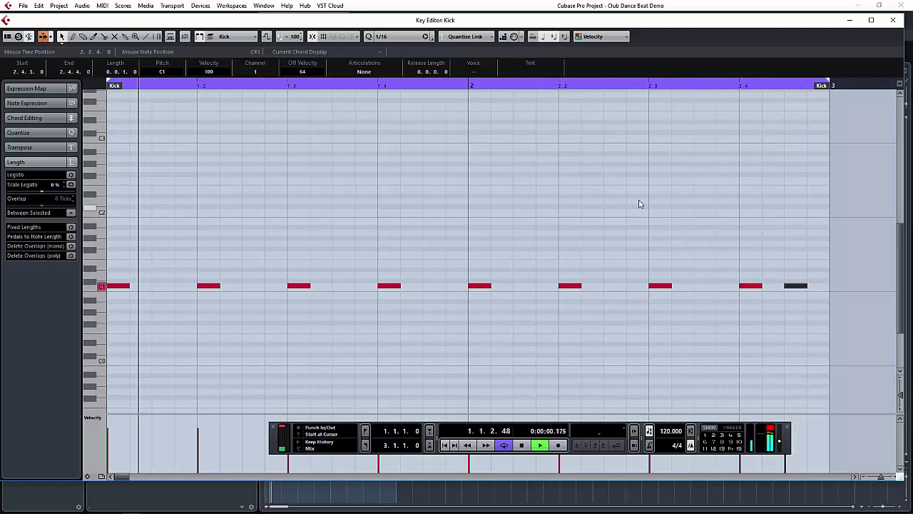
{"action": "left_click", "coordinate": [894, 21]}
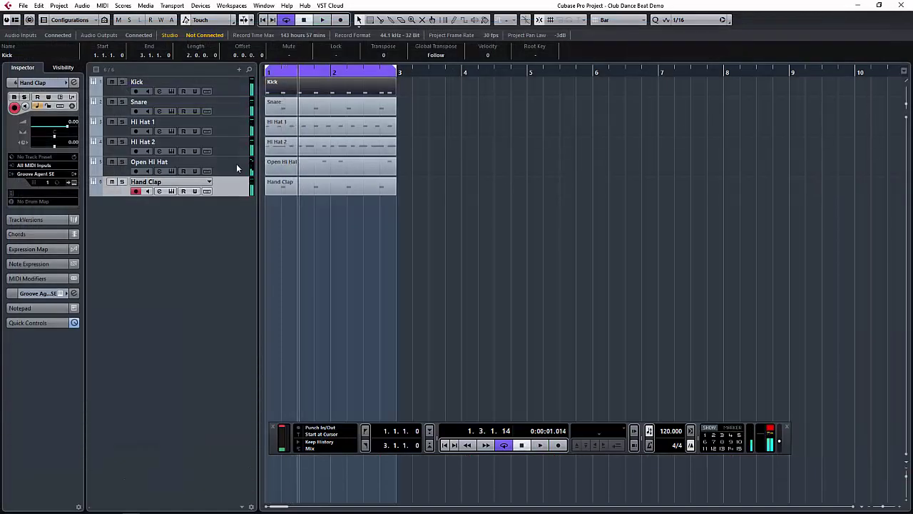
Select the Snare track and open its part for editing with the Draw tool active
{"action": "left_click", "coordinate": [223, 101]}
{"action": "double_click", "coordinate": [313, 108]}
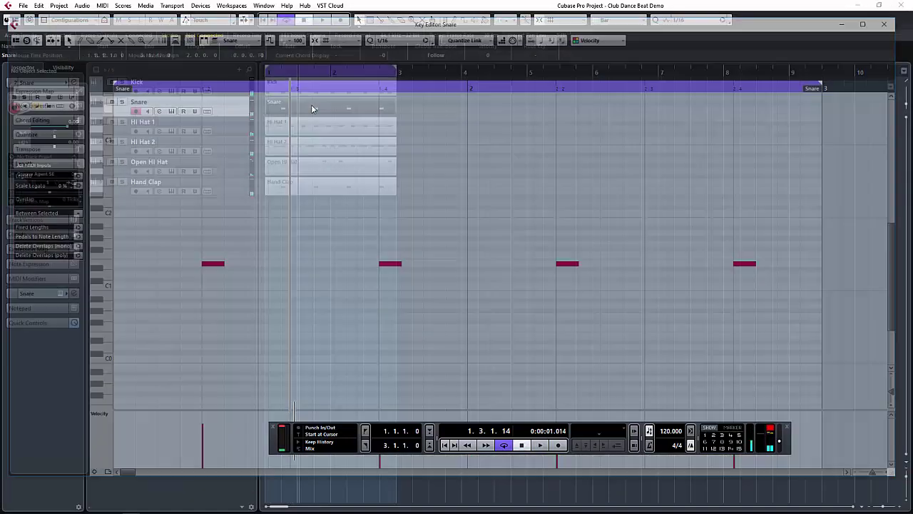
{"action": "right_click", "coordinate": [358, 306]}
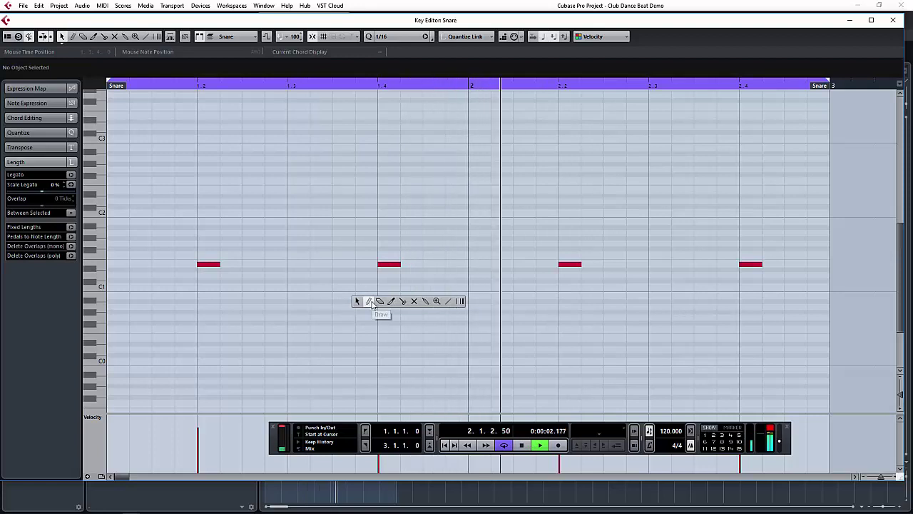
{"action": "left_click", "coordinate": [369, 299]}
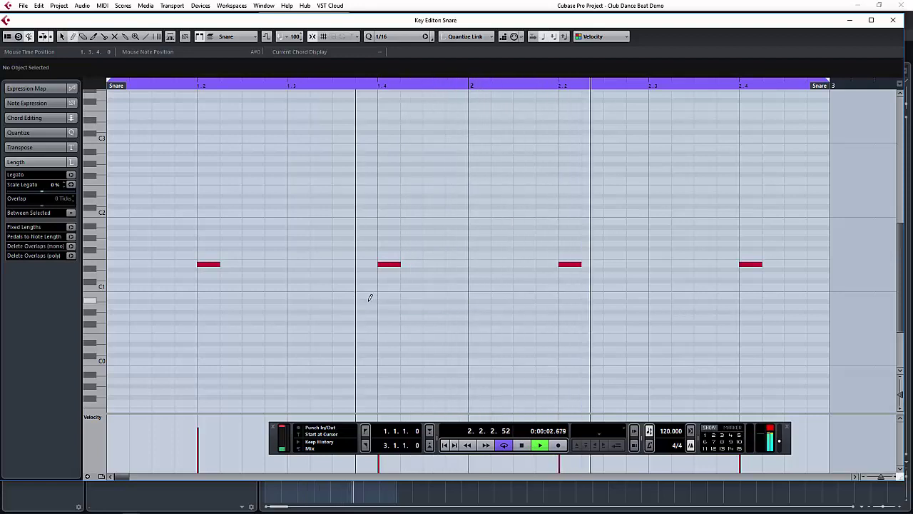
Try a sixteenth note on E1 at 1.1.2 in the Snare part, and delete it
{"action": "left_click", "coordinate": [149, 264]}
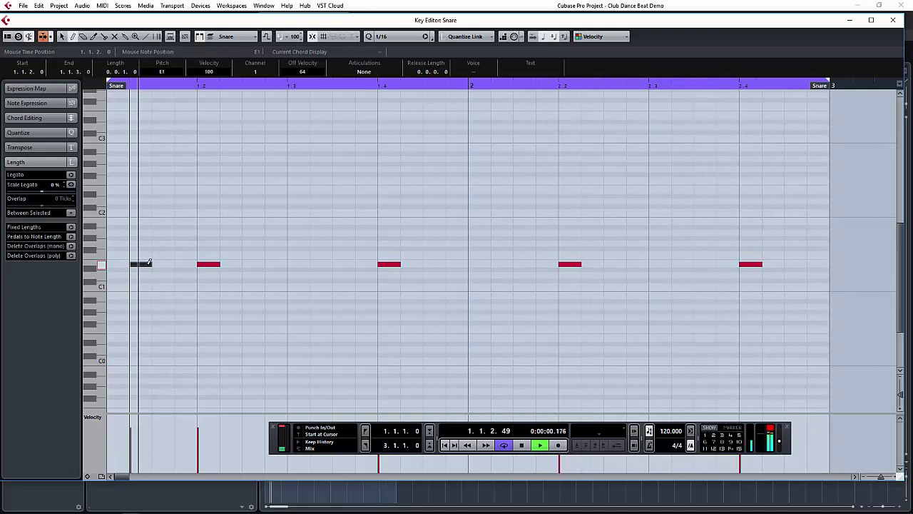
{"action": "right_click", "coordinate": [159, 279]}
{"action": "left_click", "coordinate": [164, 279]}
{"action": "left_click_drag", "start_coordinate": [140, 243], "coordinate": [164, 287]}
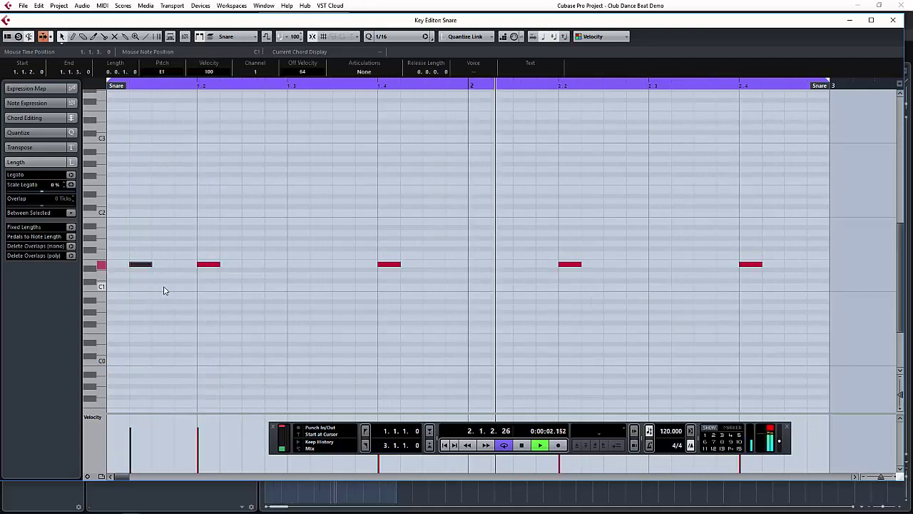
{"action": "key", "text": "Delete"}
Draw a sixteenth note on E1 at 2.2.4 in the Snare part
{"action": "right_click", "coordinate": [184, 293]}
{"action": "left_click", "coordinate": [195, 296]}
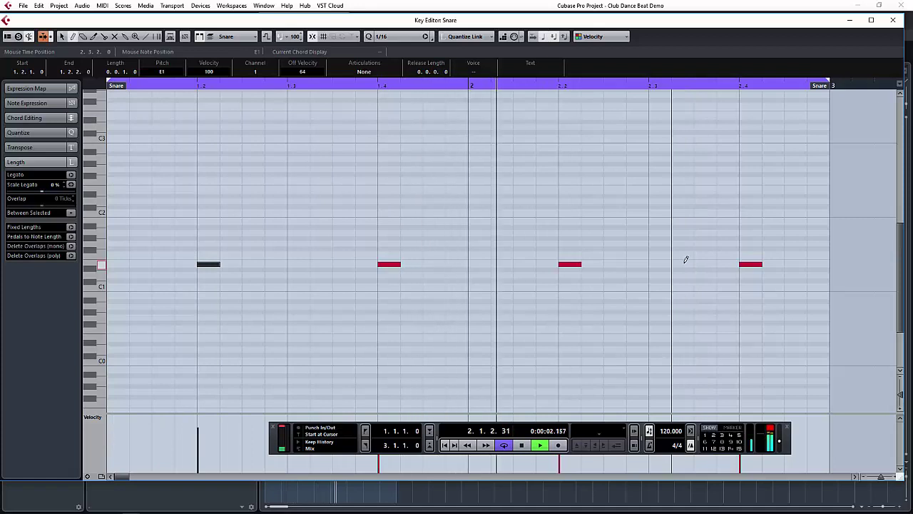
{"action": "left_click", "coordinate": [637, 264]}
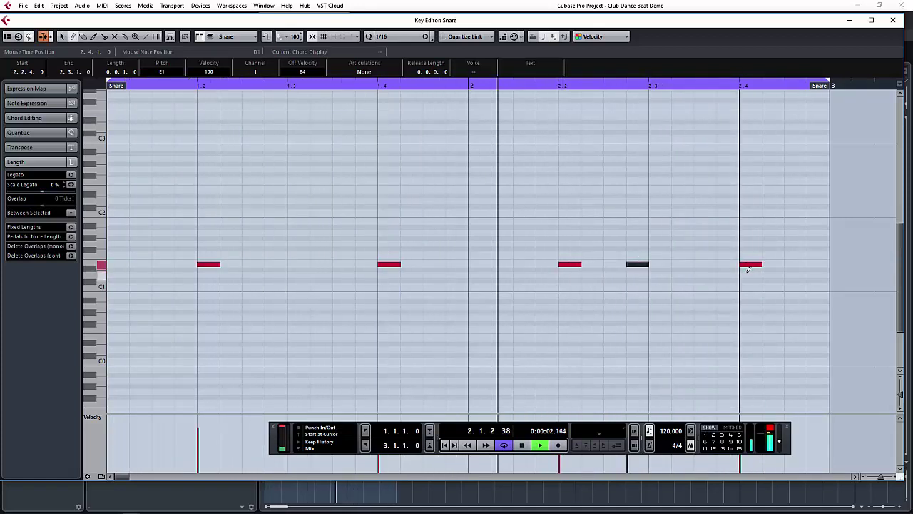
Try another Snare note on E1 at 2.3.3, and delete it
{"action": "left_click", "coordinate": [704, 263]}
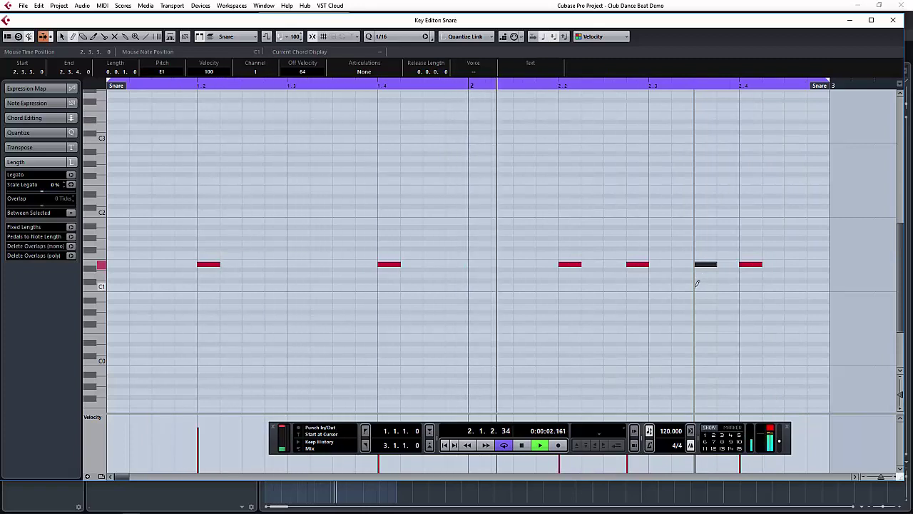
{"action": "right_click", "coordinate": [695, 289]}
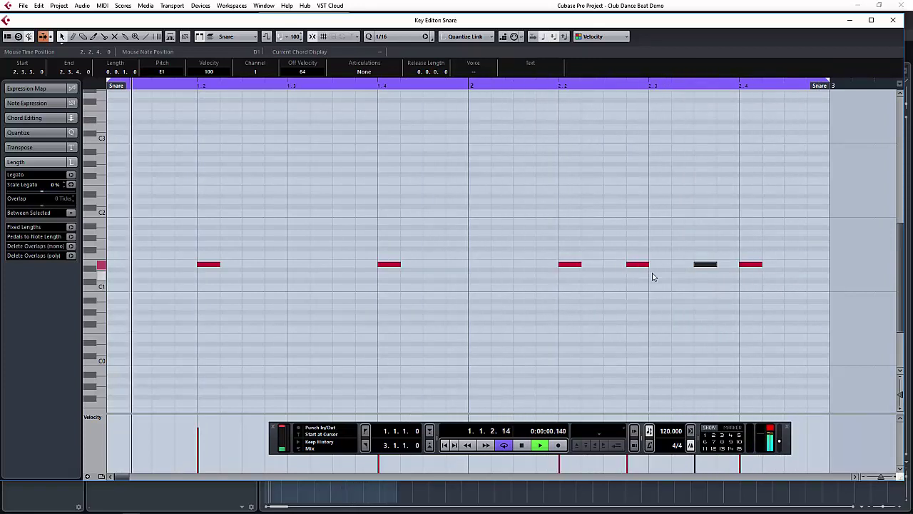
{"action": "key", "text": "Delete"}
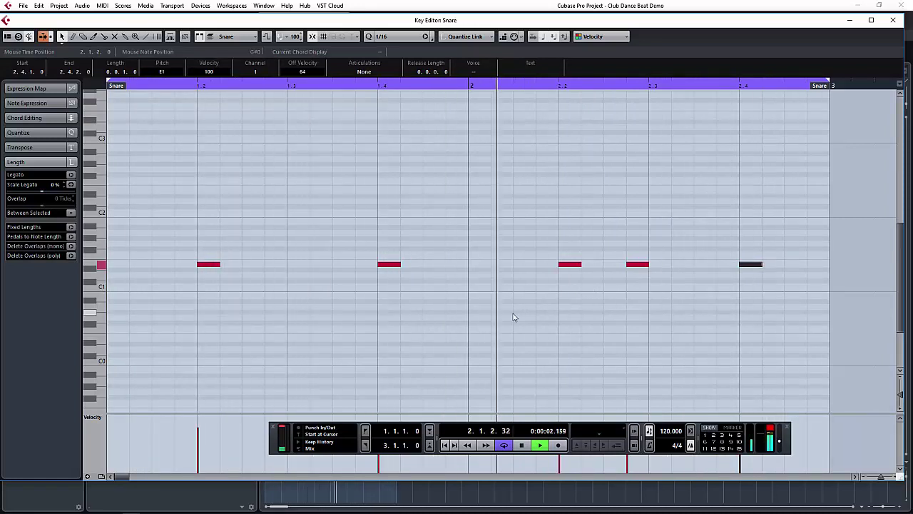
Close the Snare part's editor and open the Hi Hat 1 part during playback, with Kick and Hi Hat 1 soloed
{"action": "left_click", "coordinate": [892, 22]}
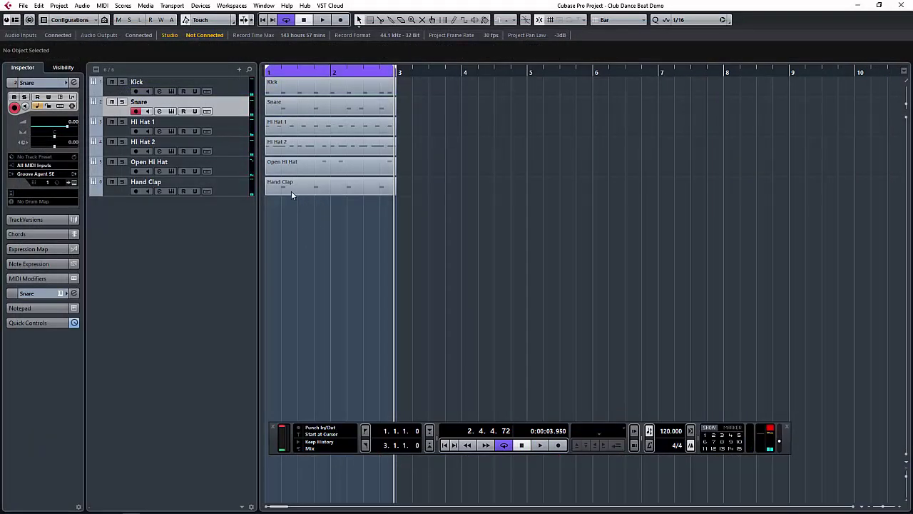
{"action": "left_click", "coordinate": [221, 126]}
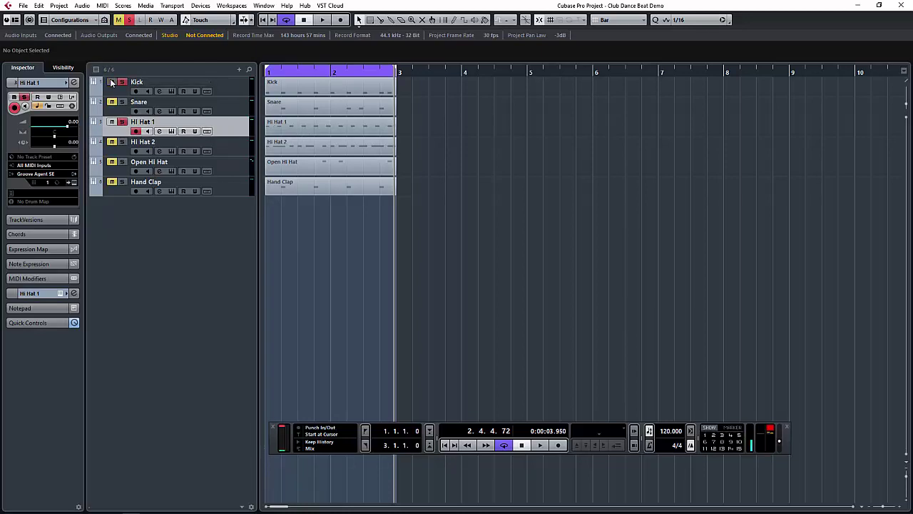
{"action": "double_click", "coordinate": [311, 131]}
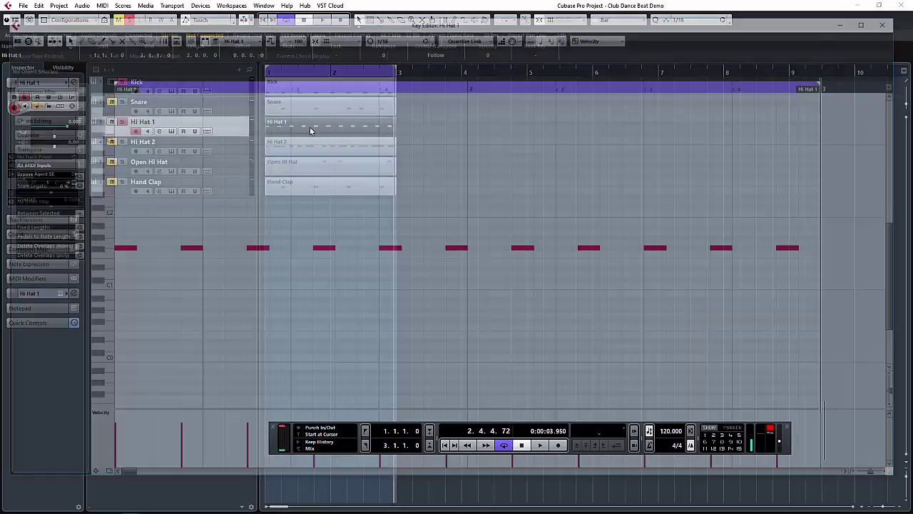
{"action": "key", "text": "space"}
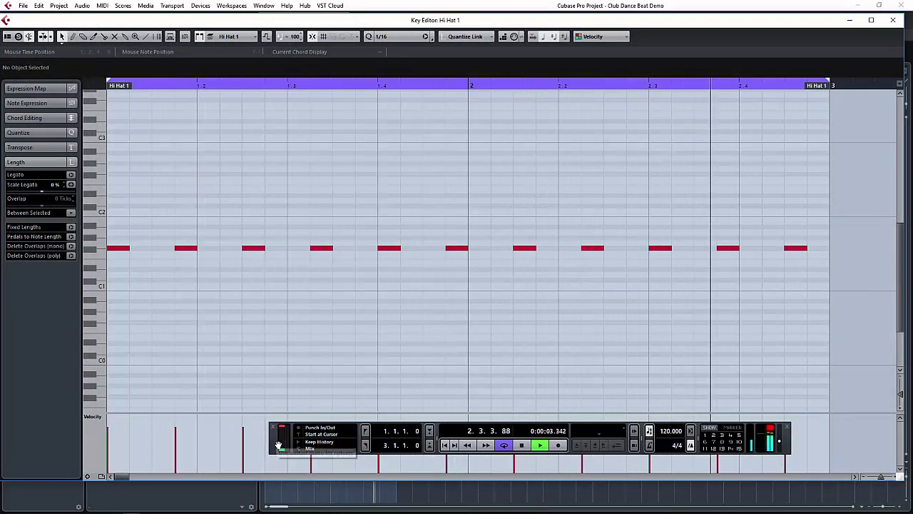
Move the transport panel clear of the controller lane and set the lane to show Velocity
{"action": "left_click_drag", "start_coordinate": [271, 437], "coordinate": [311, 171]}
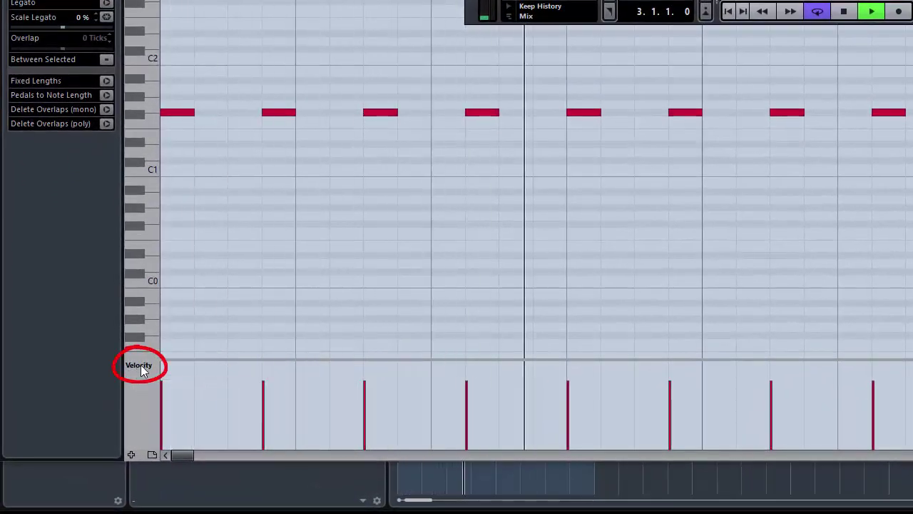
{"action": "left_click", "coordinate": [138, 367]}
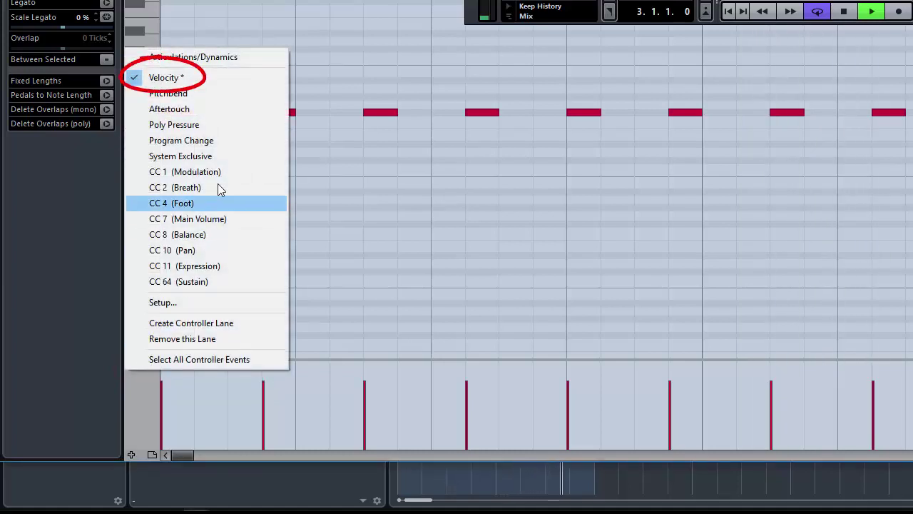
{"action": "left_click", "coordinate": [158, 78]}
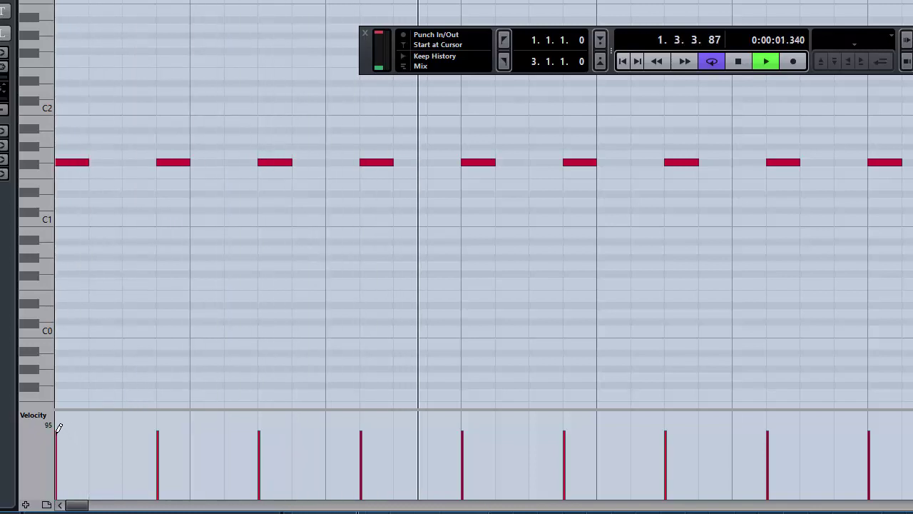
In the Hi Hat 1 part, lower velocity at 1.1.1 to 65 and 1.4.4 to 80, plus 1.2.3, 1.4.1, 2.1.3, 2.3.1 and 2.4.3; close the editor
{"action": "key", "text": "space"}
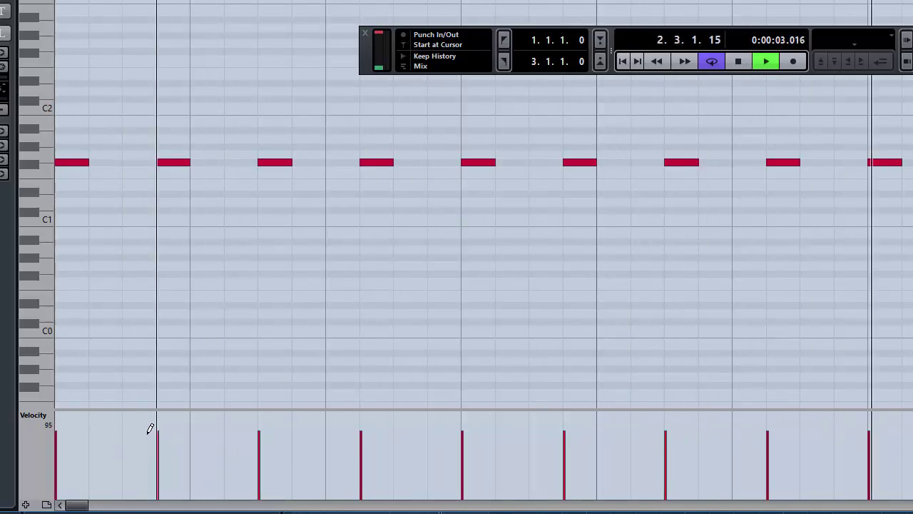
{"action": "left_click_drag", "start_coordinate": [60, 430], "coordinate": [59, 445]}
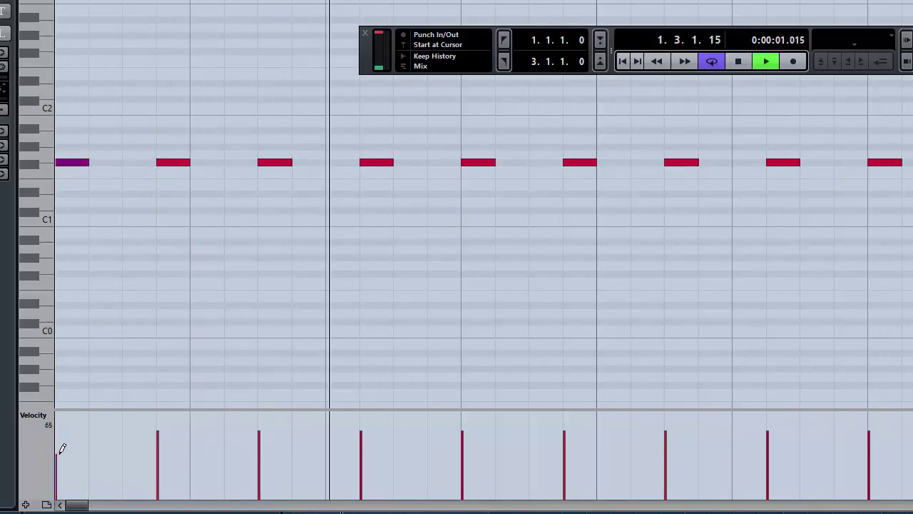
{"action": "left_click_drag", "start_coordinate": [261, 433], "coordinate": [261, 448]}
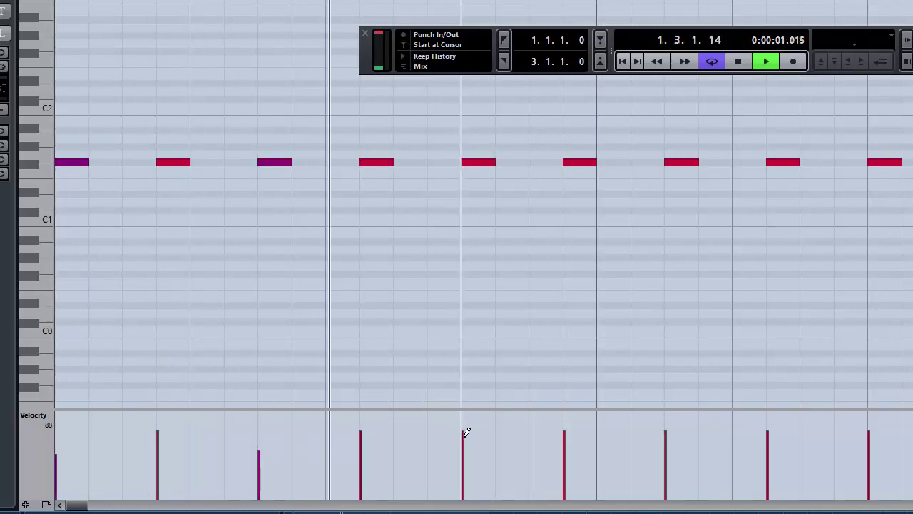
{"action": "left_click_drag", "start_coordinate": [465, 433], "coordinate": [463, 448]}
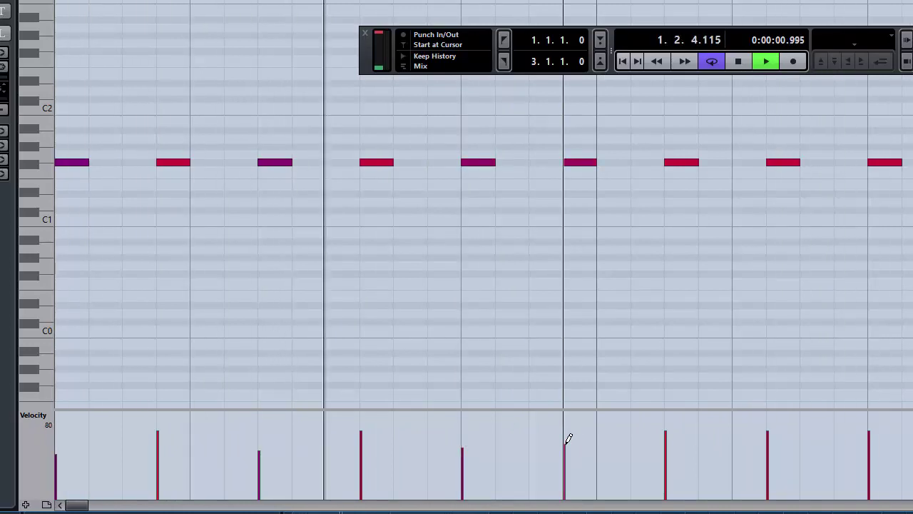
{"action": "left_click_drag", "start_coordinate": [569, 433], "coordinate": [569, 444]}
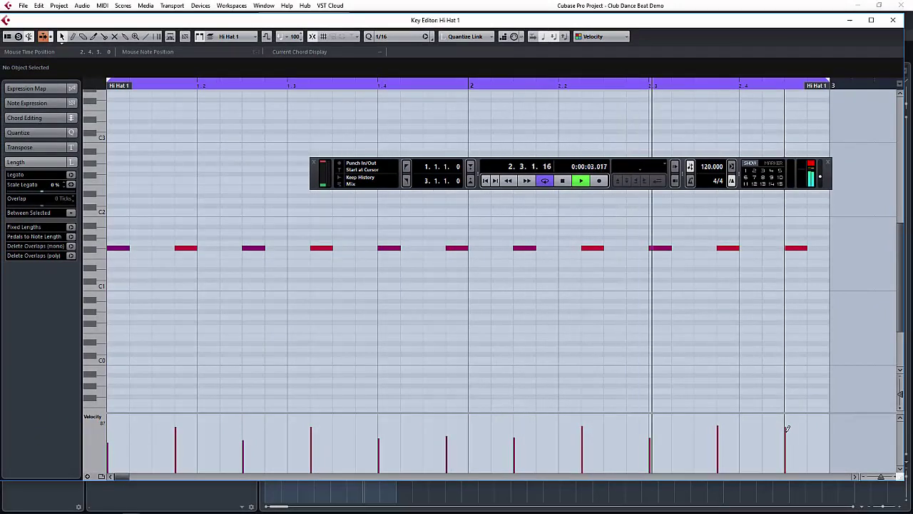
{"action": "left_click_drag", "start_coordinate": [786, 427], "coordinate": [791, 437]}
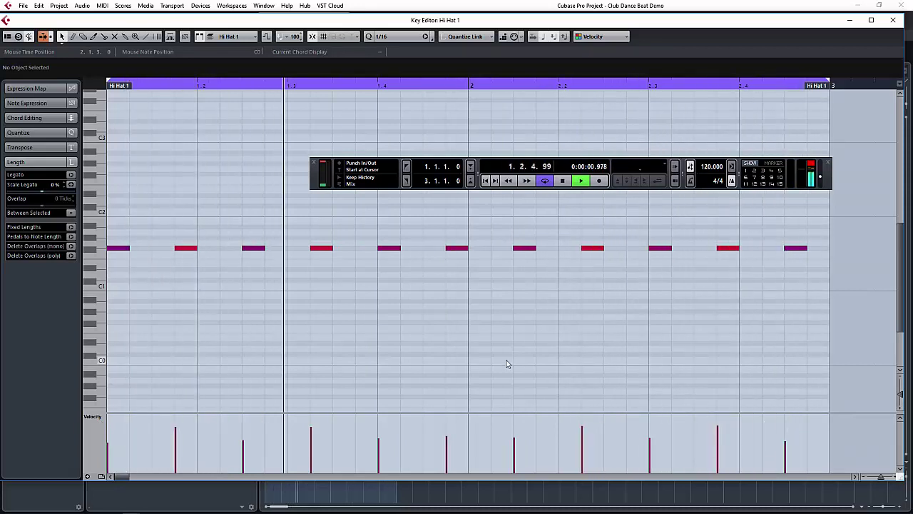
{"action": "key", "text": "space"}
{"action": "left_click", "coordinate": [892, 22]}
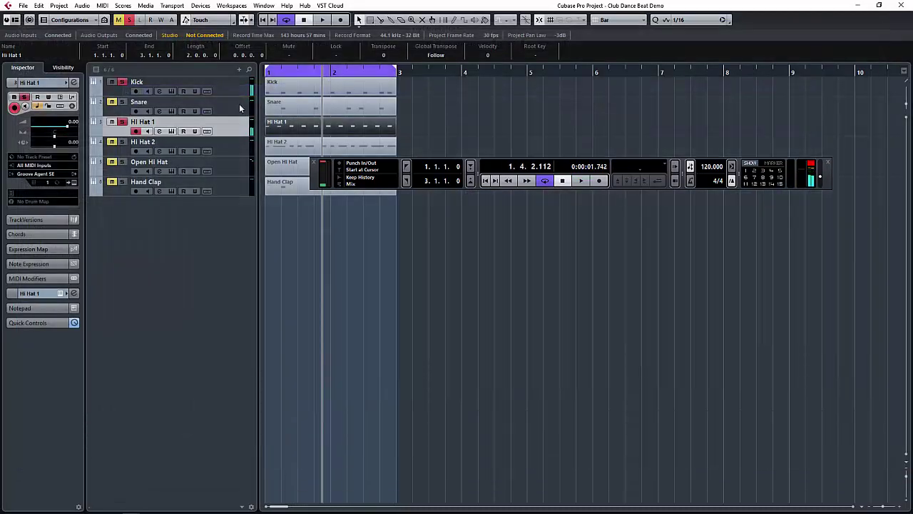
Open the Hi Hat 2 part for editing and set its controller lane to show Velocity
{"action": "left_click", "coordinate": [241, 147]}
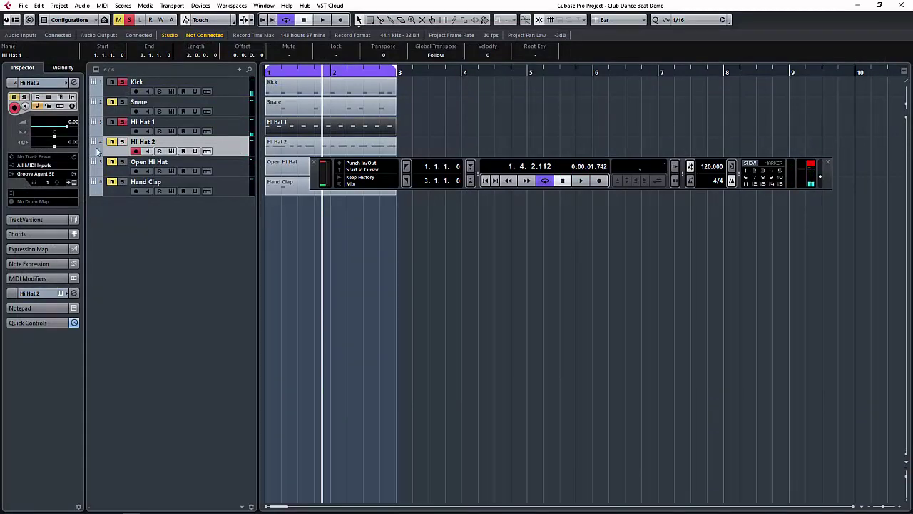
{"action": "double_click", "coordinate": [298, 142]}
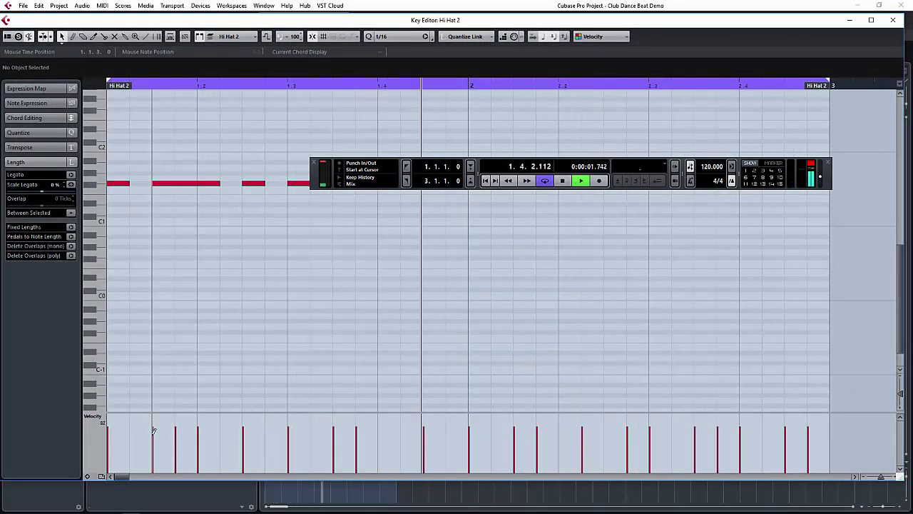
{"action": "left_click", "coordinate": [93, 416]}
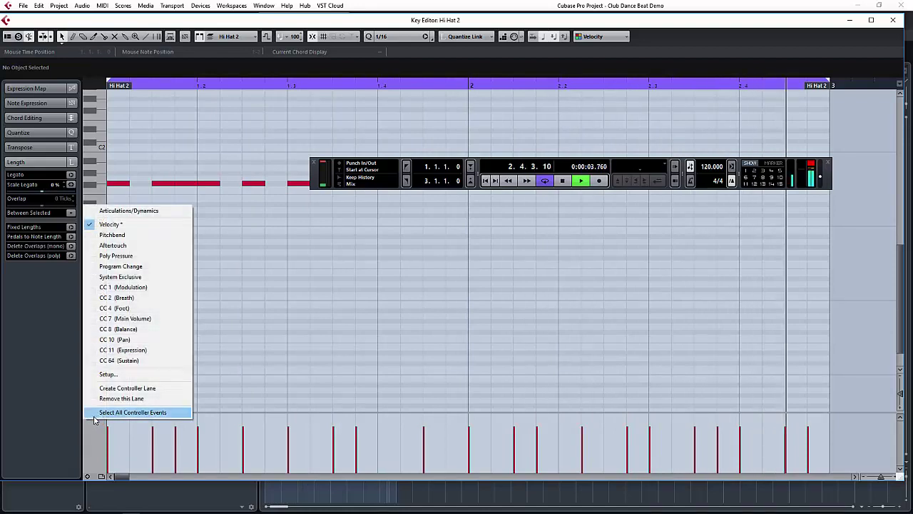
{"action": "left_click", "coordinate": [109, 224]}
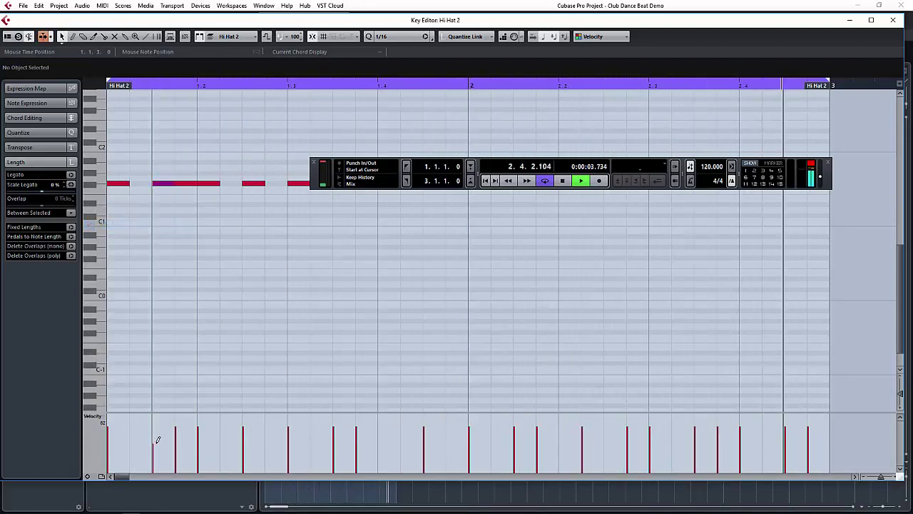
In the first bar of Hi Hat 2, lower the velocities at 1.1.3, 1.1.4, 1.2.3, 1.3.3 and 1.3.4 to roughly 55 to 60
{"action": "mouse_move", "coordinate": [152, 443]}
{"action": "left_mouse_down"}
{"action": "mouse_move", "coordinate": [176, 433]}
{"action": "mouse_move", "coordinate": [180, 446]}
{"action": "left_mouse_up"}
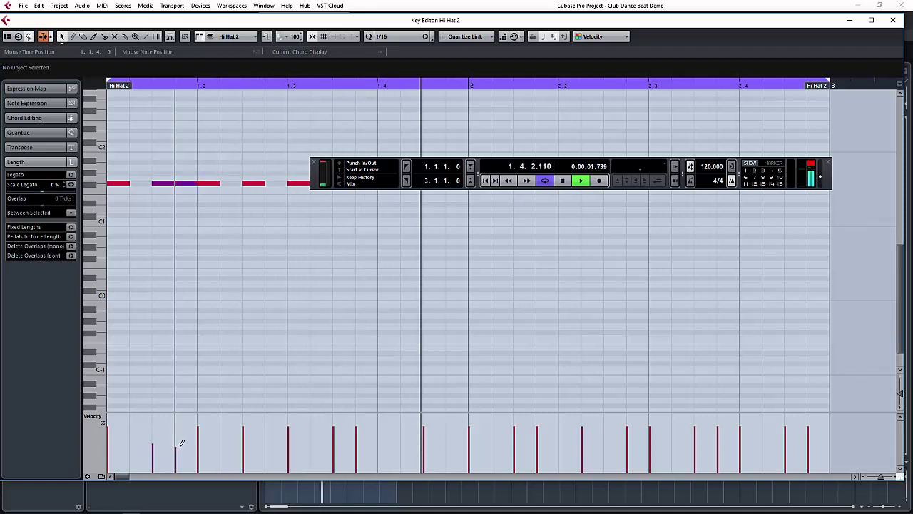
{"action": "left_click", "coordinate": [245, 440]}
{"action": "left_click", "coordinate": [333, 443]}
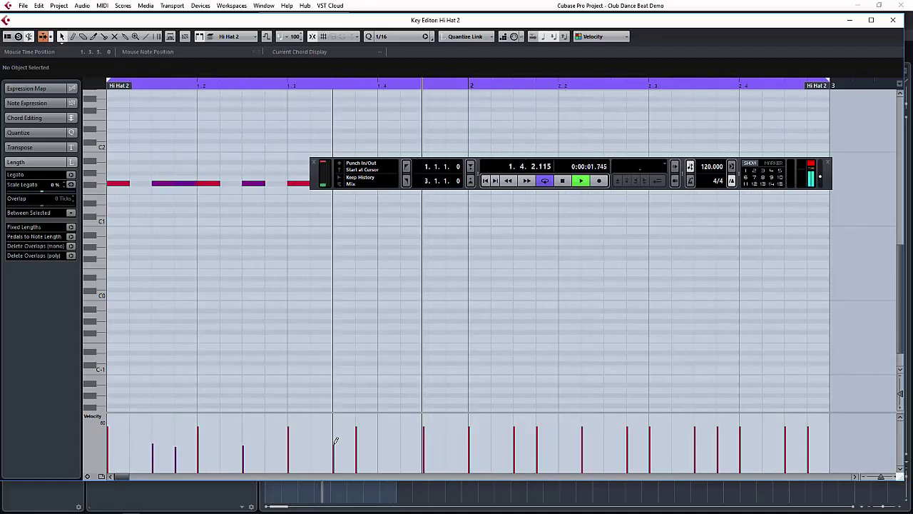
{"action": "left_click", "coordinate": [357, 445]}
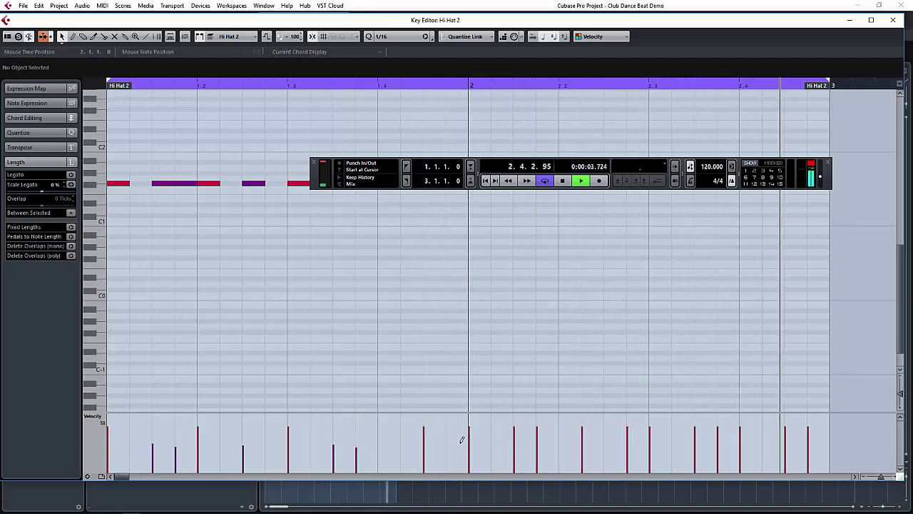
Lower the Hi Hat 2 velocities at 2.1.3, 2.1.4, 2.2.4, 2.3.3, 2.3.4, 2.4.3 and 2.4.4, and close the editor
{"action": "left_click", "coordinate": [515, 444]}
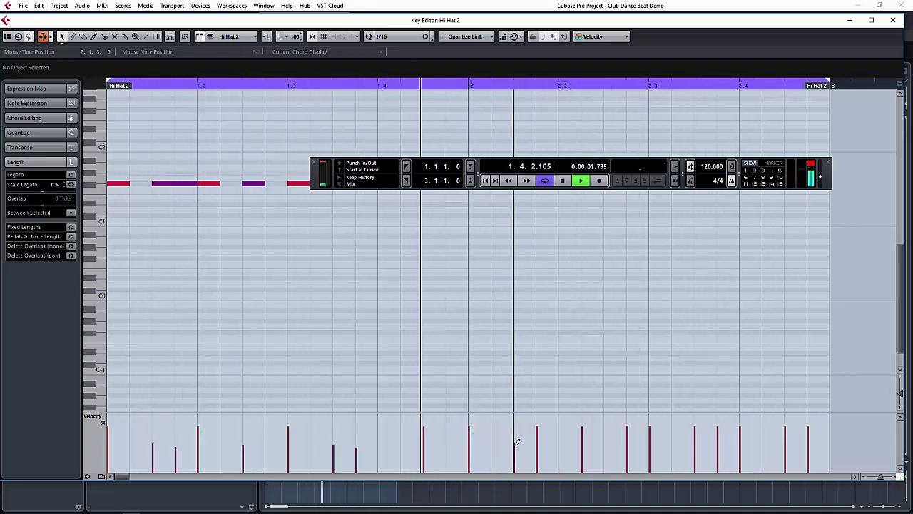
{"action": "left_click", "coordinate": [538, 446]}
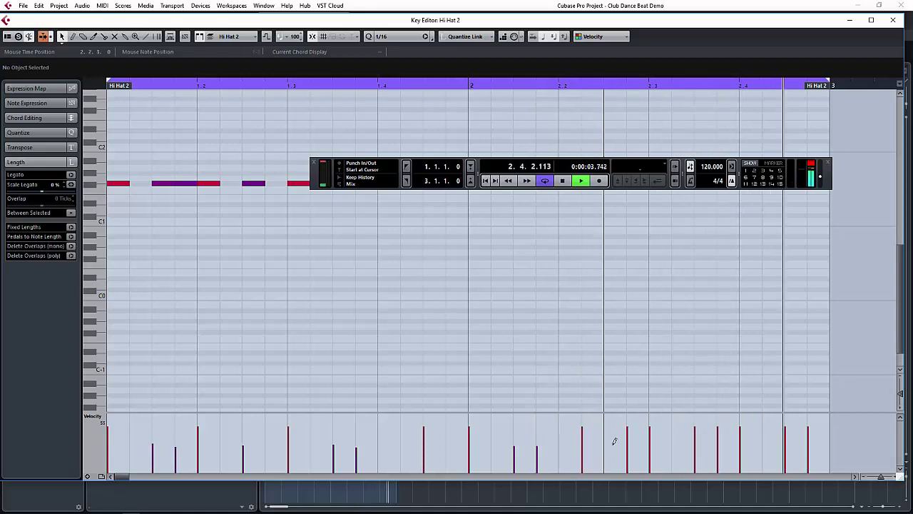
{"action": "left_click", "coordinate": [628, 447]}
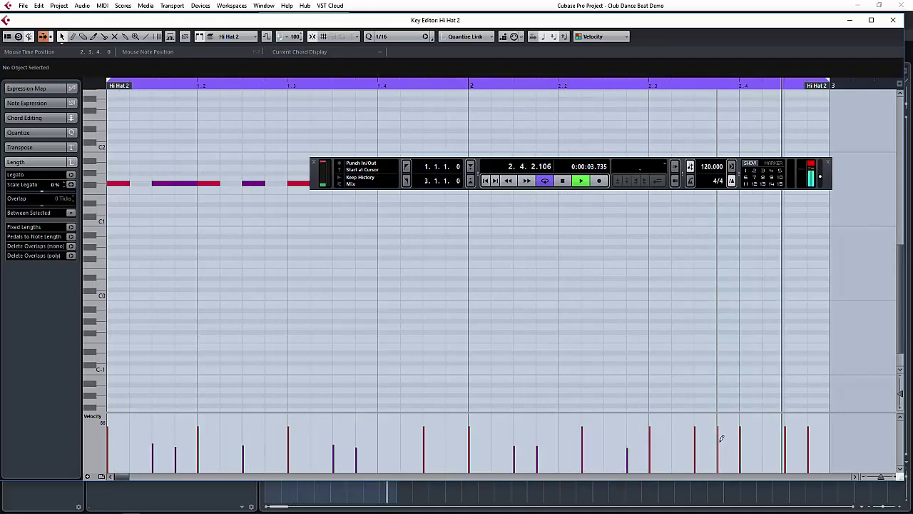
{"action": "left_click", "coordinate": [697, 445]}
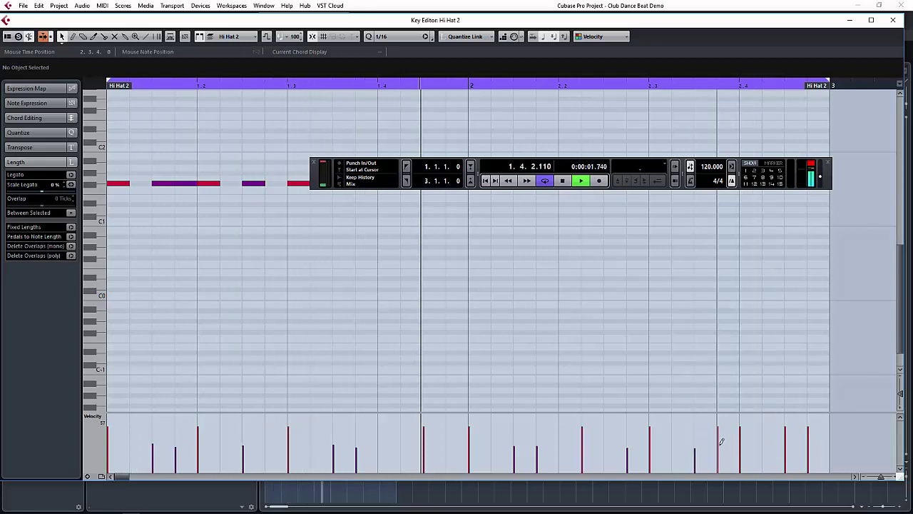
{"action": "left_click", "coordinate": [718, 449]}
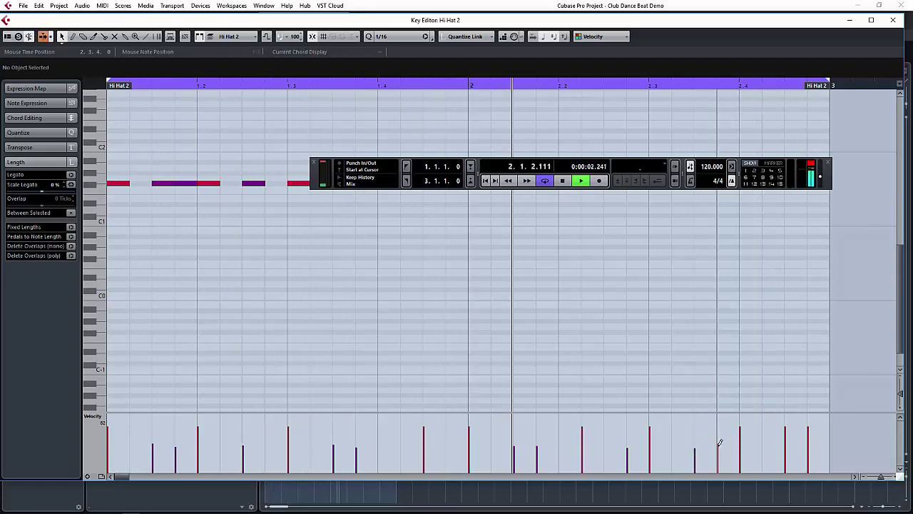
{"action": "left_click", "coordinate": [786, 447]}
{"action": "left_click", "coordinate": [808, 448]}
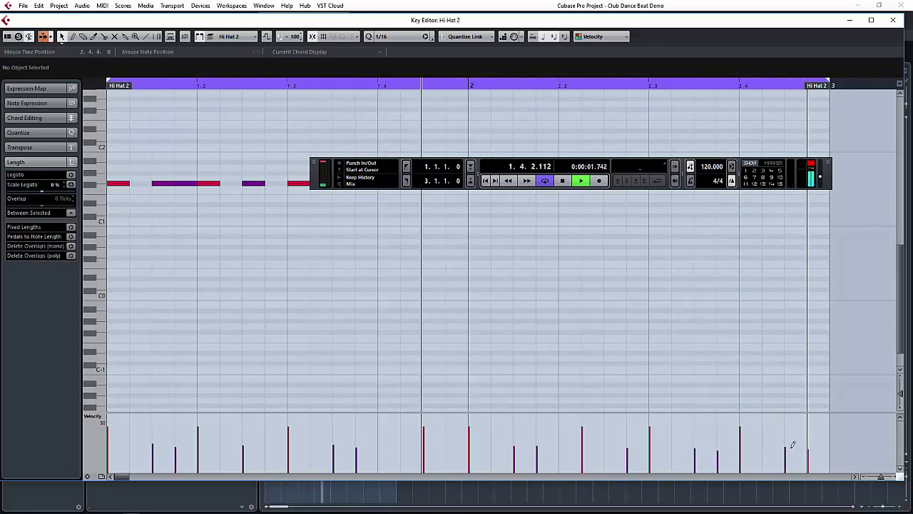
{"action": "left_click", "coordinate": [893, 20]}
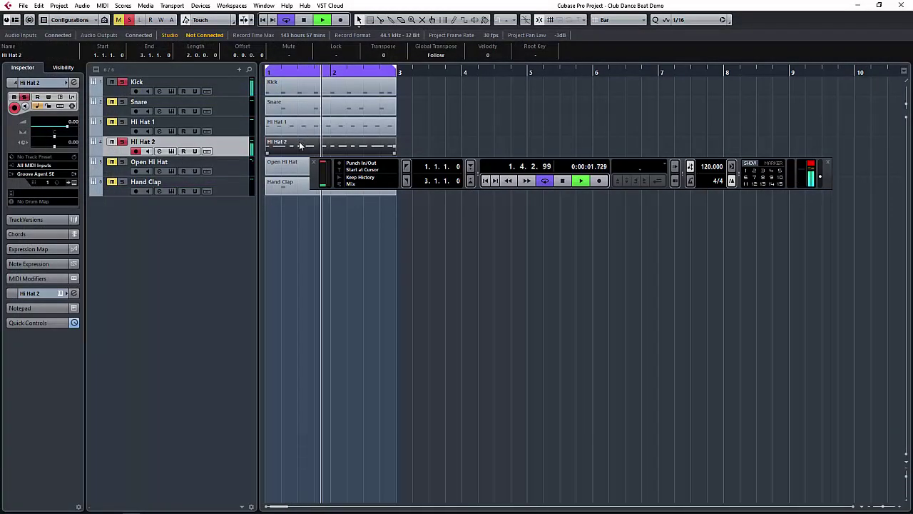
Move the transport panel clear of the parts, clear all track mutes and solos to hear the full beat, and stop playback
{"action": "left_click_drag", "start_coordinate": [312, 172], "coordinate": [450, 225]}
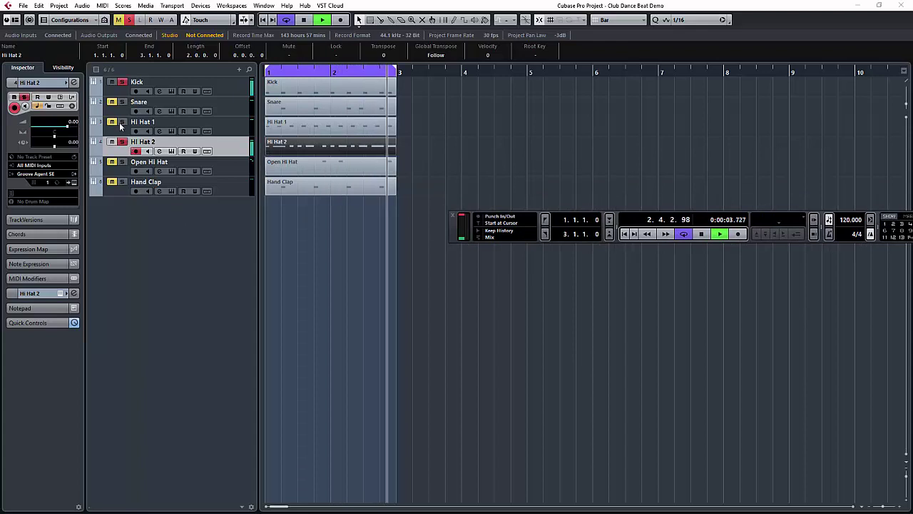
{"action": "left_click", "coordinate": [112, 162]}
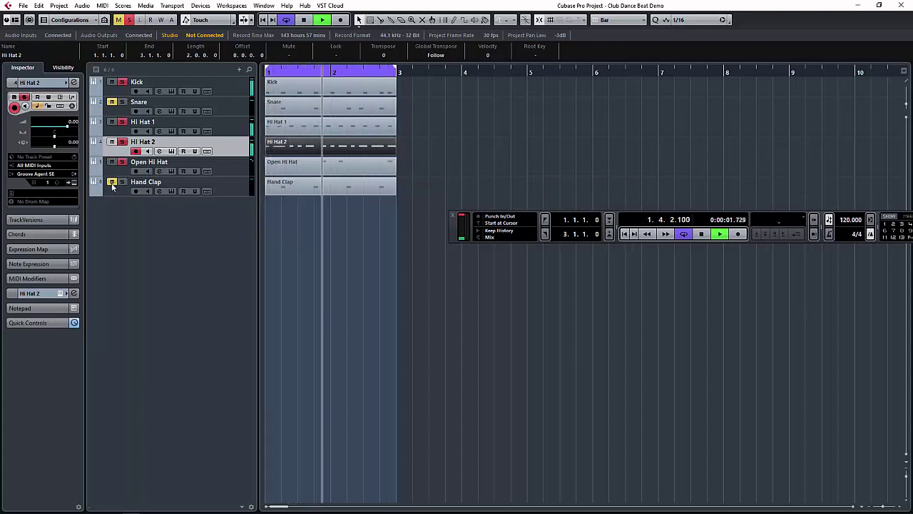
{"action": "left_click", "coordinate": [112, 182]}
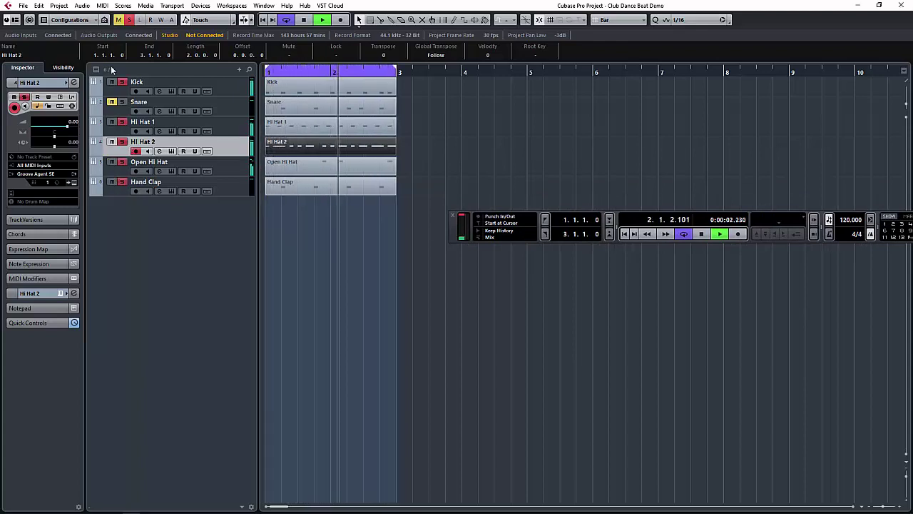
{"action": "left_click", "coordinate": [118, 20]}
{"action": "left_click", "coordinate": [129, 20]}
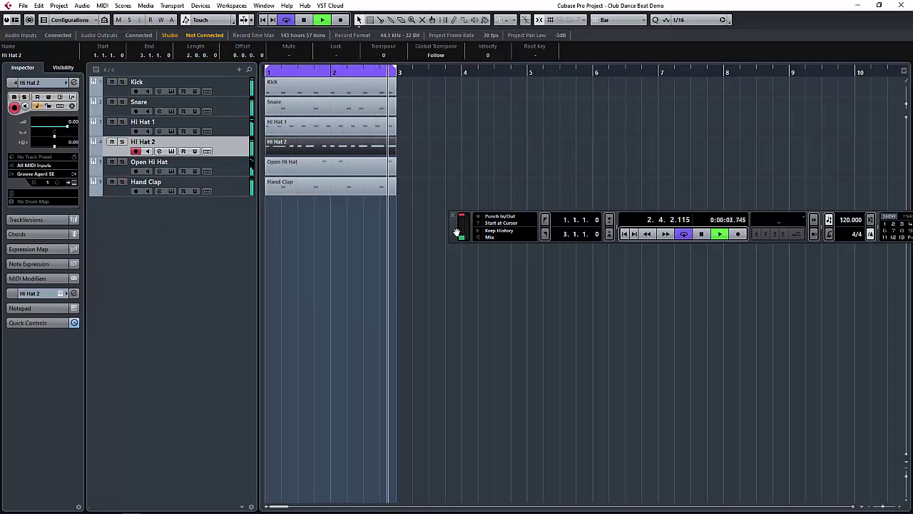
{"action": "left_click_drag", "start_coordinate": [460, 237], "coordinate": [511, 235]}
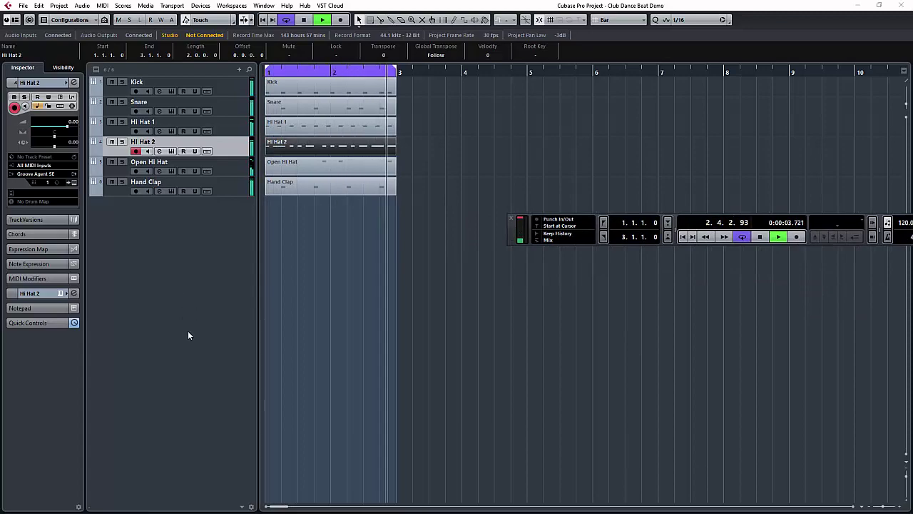
{"action": "key", "text": "space"}
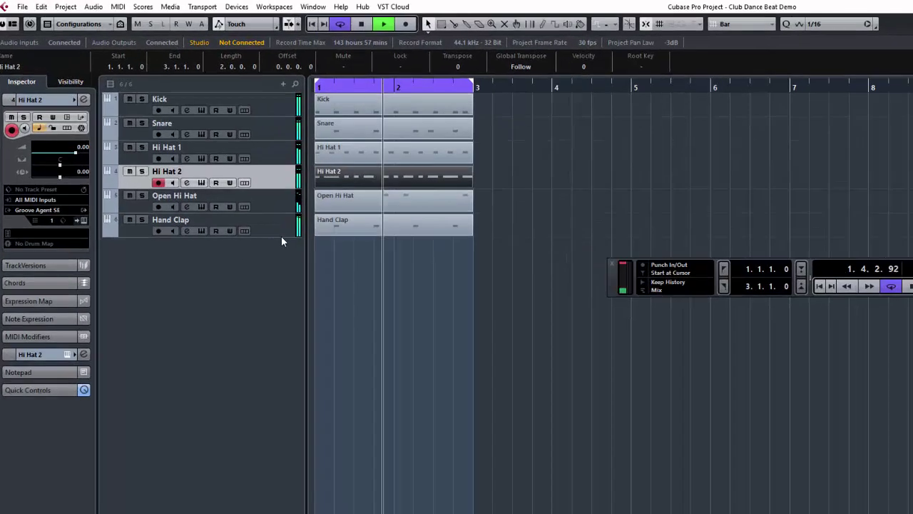
Open the MixConsole and, with the beat playing, lower the Open Hi Hat volume to -4.98
{"action": "left_click", "coordinate": [201, 6]}
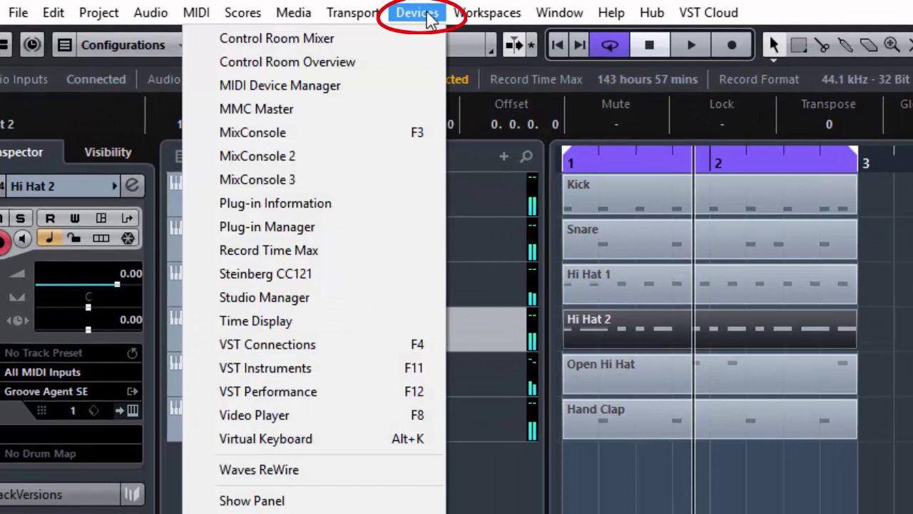
{"action": "left_click", "coordinate": [296, 137]}
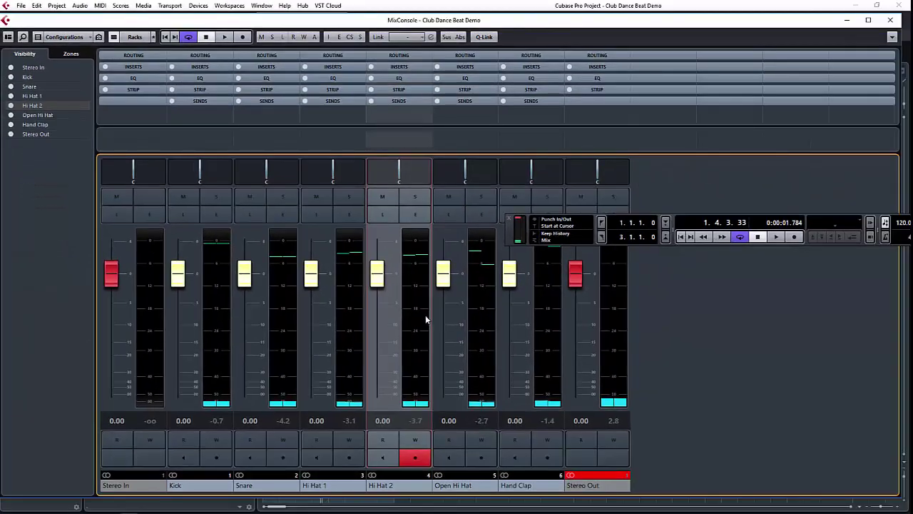
{"action": "key", "text": "space"}
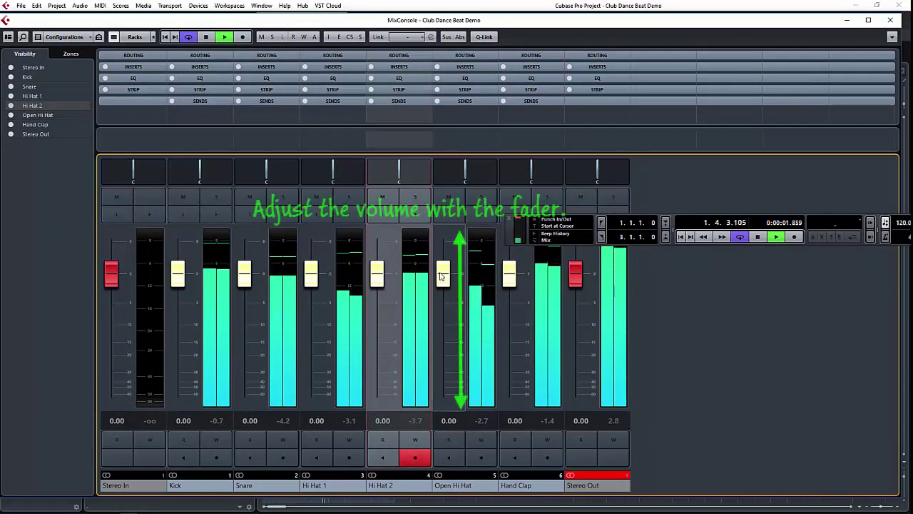
{"action": "left_click_drag", "start_coordinate": [442, 277], "coordinate": [448, 308]}
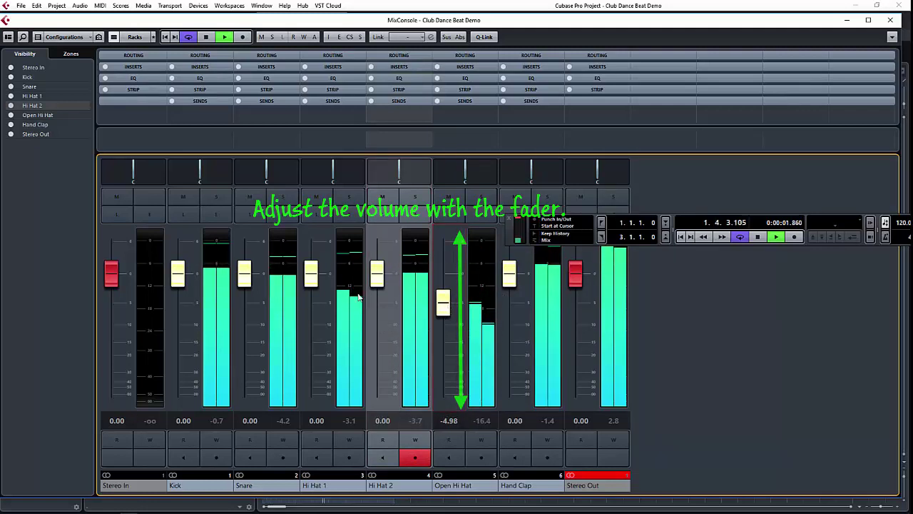
Pull the Hi Hat 1 and Hi Hat 2 volumes fully down, and bring them back up to -0.02 and -5.67
{"action": "left_click_drag", "start_coordinate": [311, 272], "coordinate": [311, 393]}
{"action": "left_click_drag", "start_coordinate": [380, 273], "coordinate": [380, 392]}
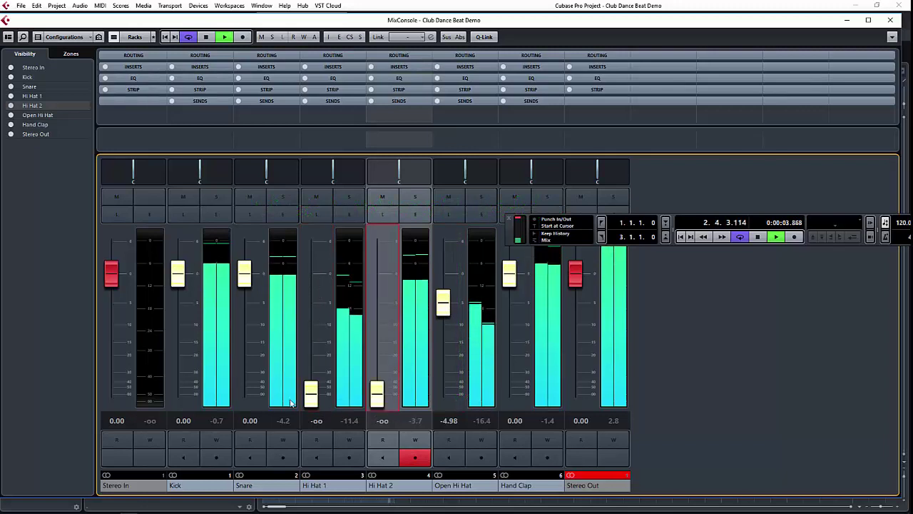
{"action": "left_click_drag", "start_coordinate": [312, 392], "coordinate": [331, 276]}
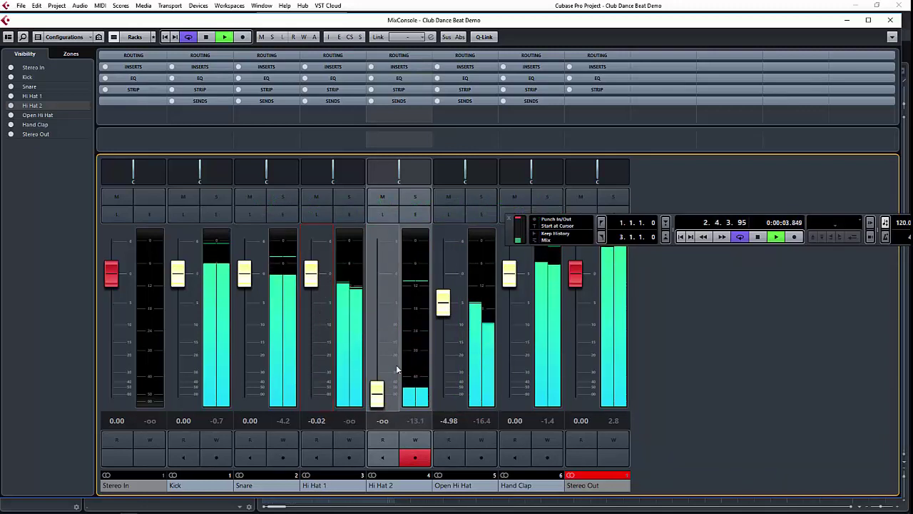
{"action": "left_click_drag", "start_coordinate": [378, 394], "coordinate": [382, 305]}
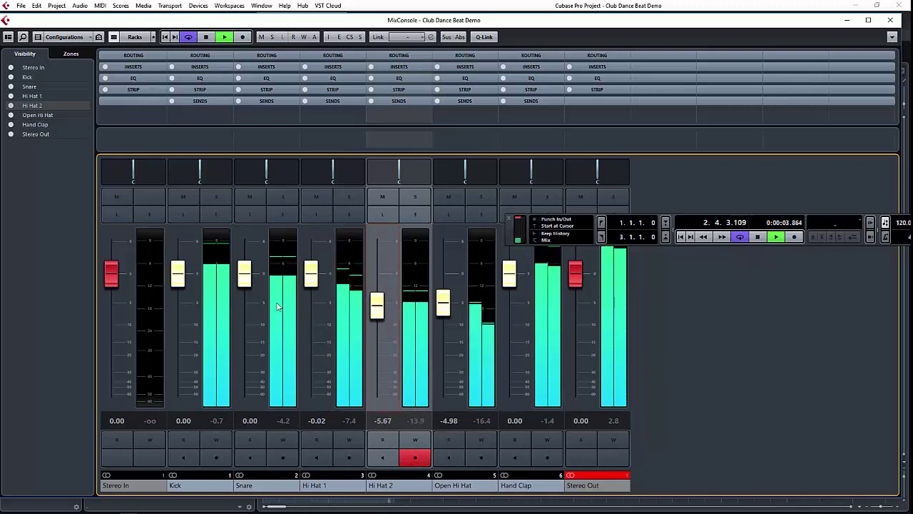
Set the Snare volume to -0.73 and Hand Clap to -2.11, hide the transport panel, and stop playback
{"action": "mouse_move", "coordinate": [253, 287]}
{"action": "left_mouse_down"}
{"action": "mouse_move", "coordinate": [247, 369]}
{"action": "mouse_move", "coordinate": [251, 296]}
{"action": "mouse_move", "coordinate": [261, 285]}
{"action": "left_mouse_up"}
{"action": "left_click_drag", "start_coordinate": [529, 261], "coordinate": [536, 296]}
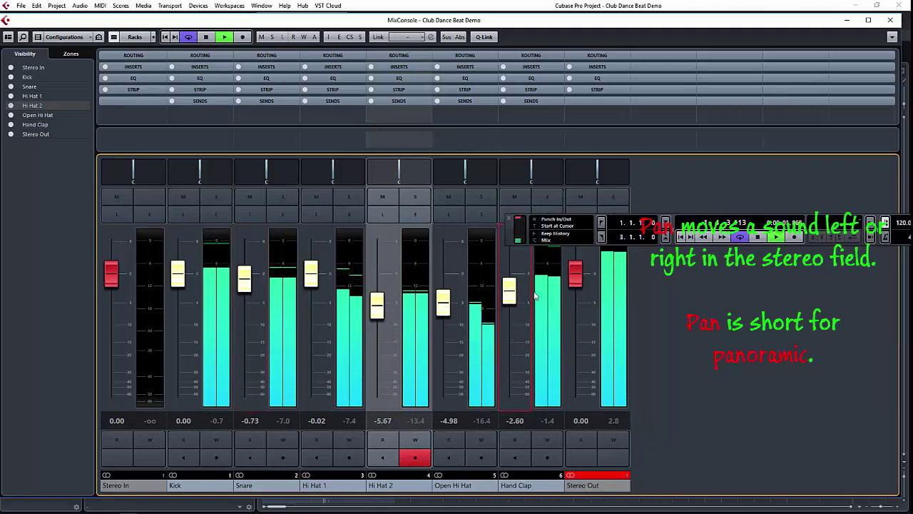
{"action": "left_click", "coordinate": [508, 219]}
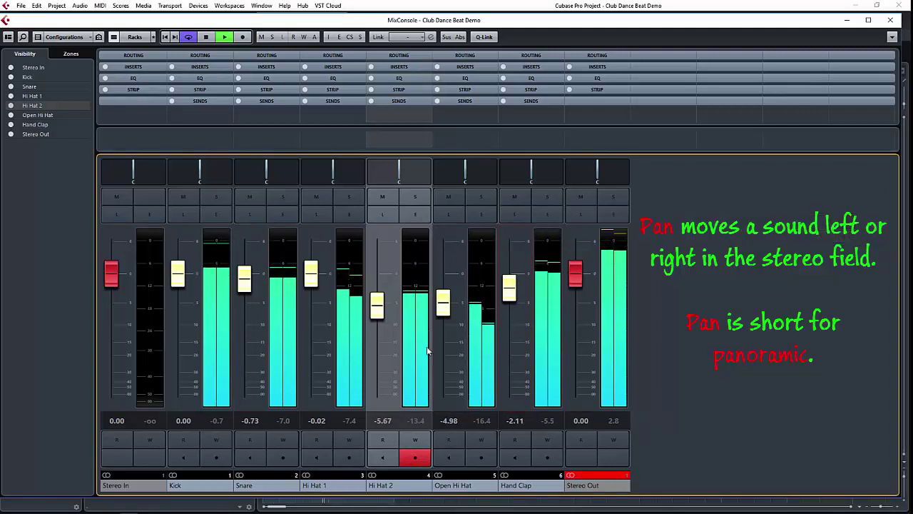
{"action": "key", "text": "space"}
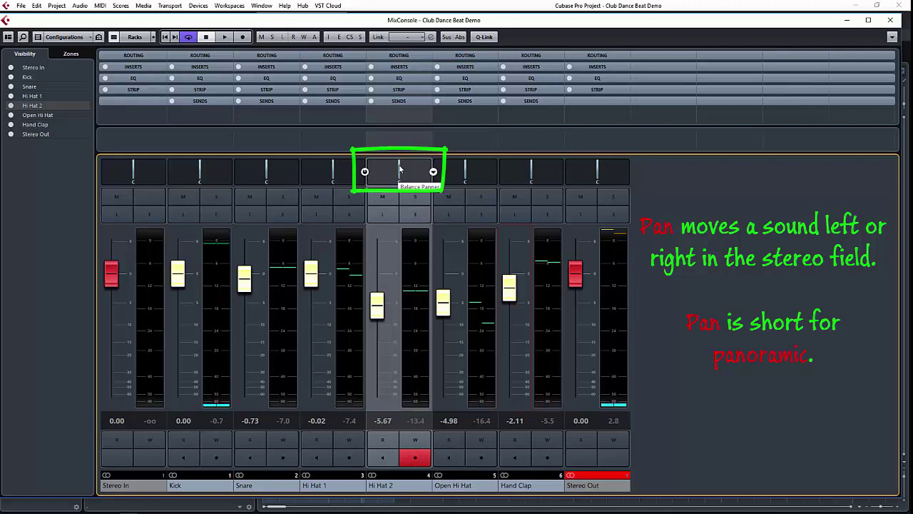
Solo Hi Hat 2 in the mixer and sweep its pan from hard left toward the right during playback
{"action": "left_click", "coordinate": [408, 202]}
{"action": "key", "text": "space"}
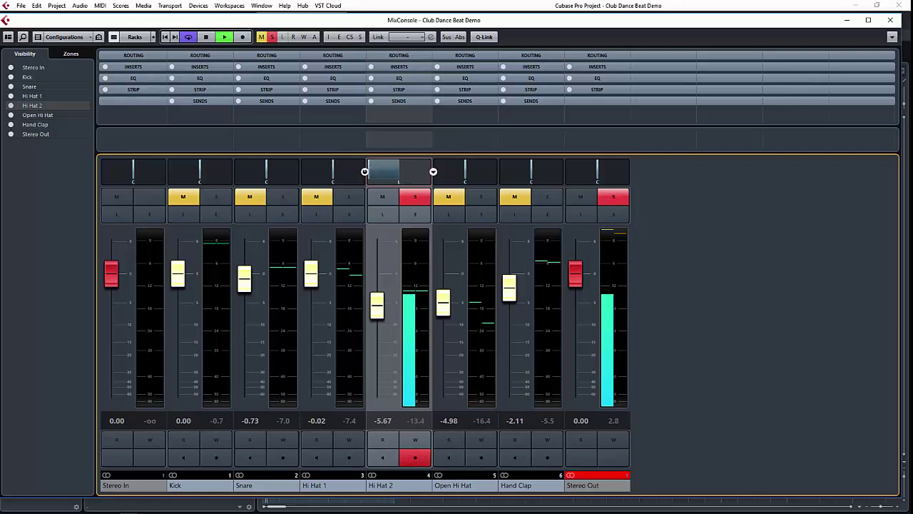
{"action": "left_click_drag", "start_coordinate": [370, 171], "coordinate": [418, 171]}
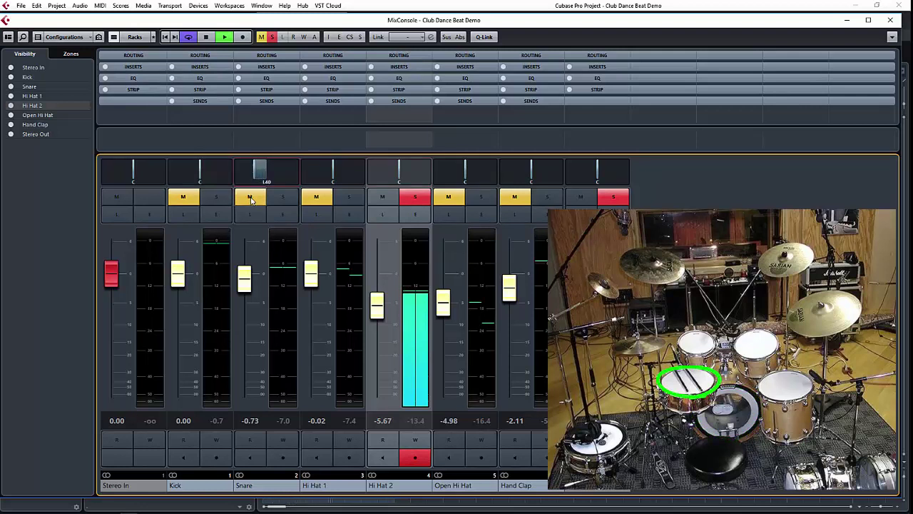
Unmute the Snare and pan it to L35, with Hi Hat 1 at L56, Hi Hat 2 at L59 and Open Hi Hat at L56
{"action": "left_click", "coordinate": [249, 197]}
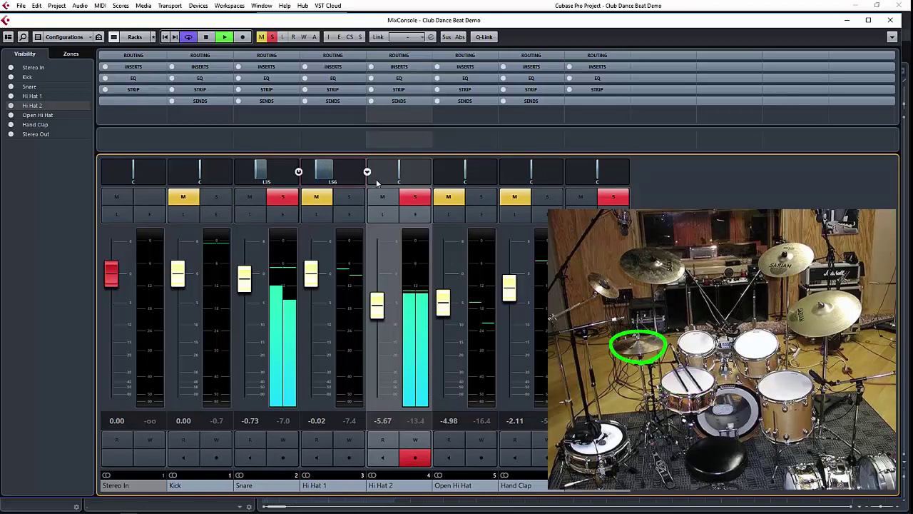
{"action": "left_click_drag", "start_coordinate": [385, 170], "coordinate": [378, 170]}
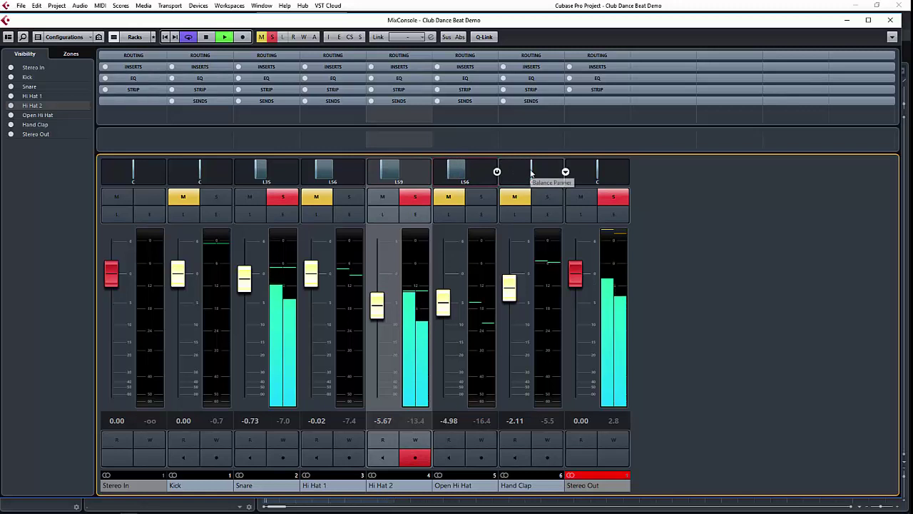
Unmute the Hand Clap, Open Hi Hat, Hi Hat 1 and Kick channels so that all drums play together
{"action": "left_click", "coordinate": [512, 197]}
{"action": "left_click", "coordinate": [448, 196]}
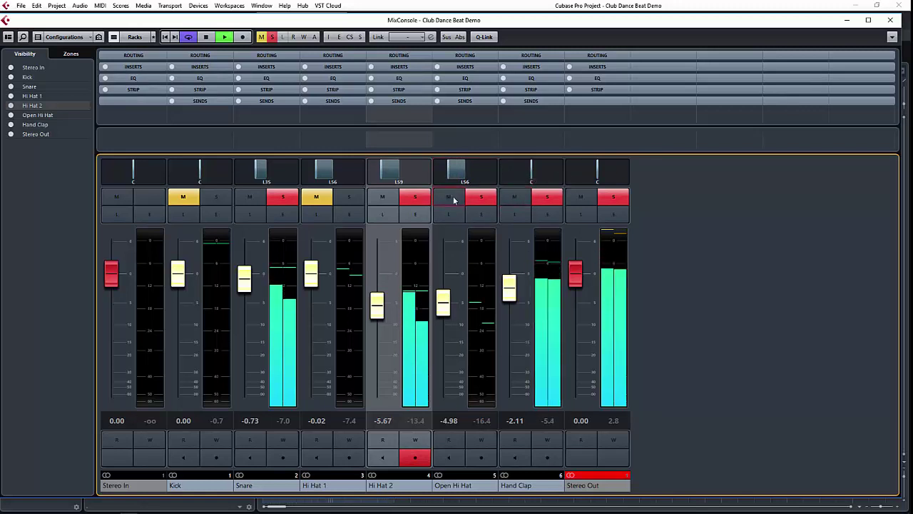
{"action": "left_click", "coordinate": [316, 197]}
{"action": "left_click", "coordinate": [184, 199]}
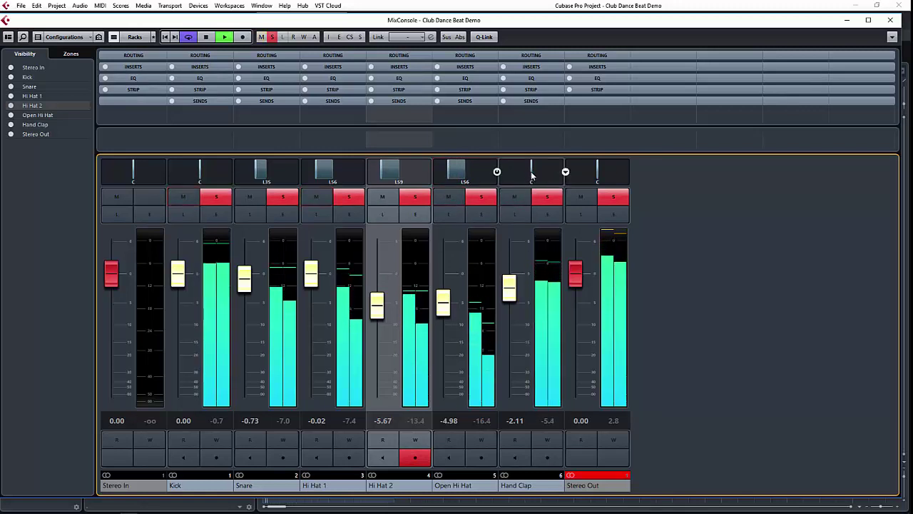
Pan the Hand Clap to R55, stop playback, and close the MixConsole, leaving no part selected in the project
{"action": "left_click_drag", "start_coordinate": [530, 171], "coordinate": [547, 171]}
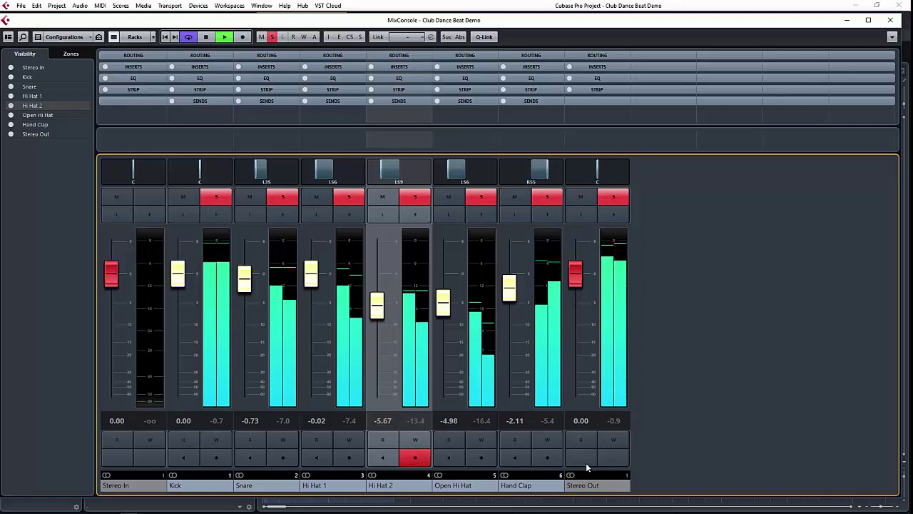
{"action": "key", "text": "space"}
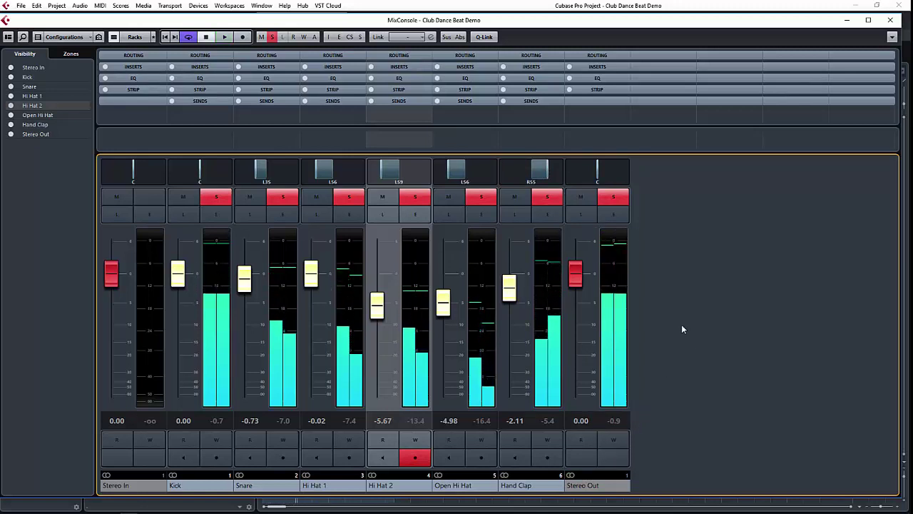
{"action": "left_click", "coordinate": [891, 21]}
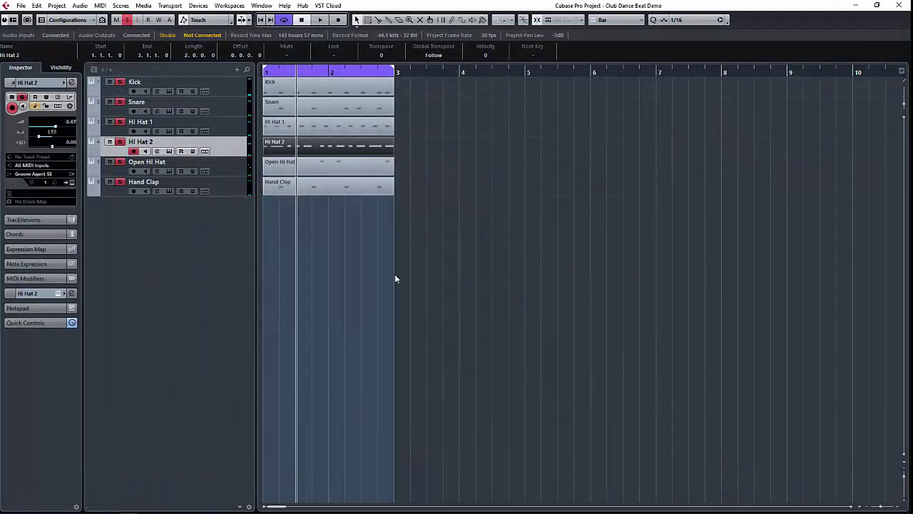
{"action": "left_click", "coordinate": [395, 275]}
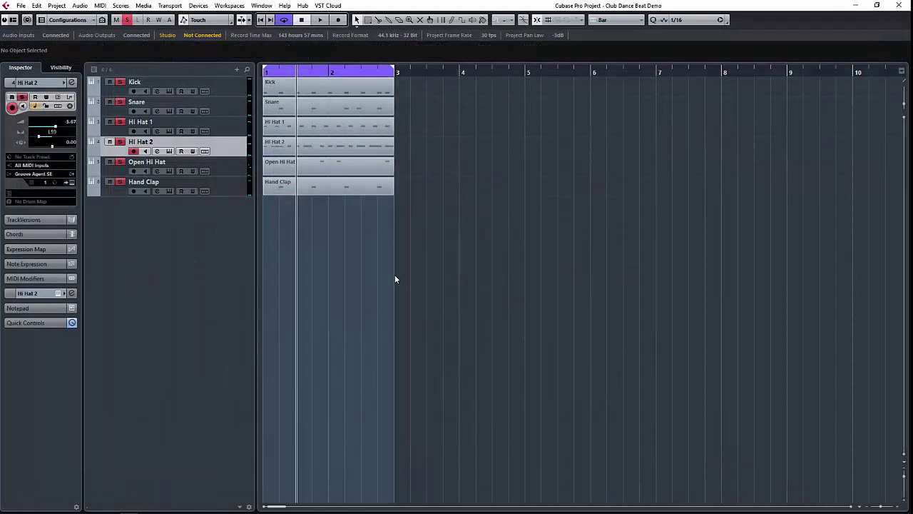